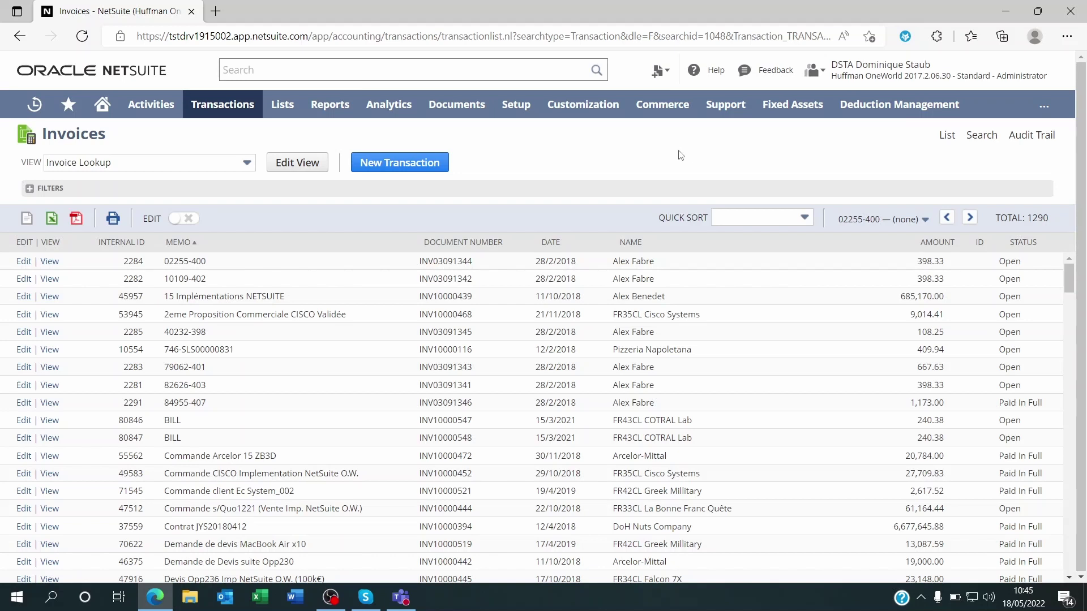
# Sort the Invoice Lookup list by Amount so the 6,677,645.88 invoice tops the list
pyautogui.click(937, 245)
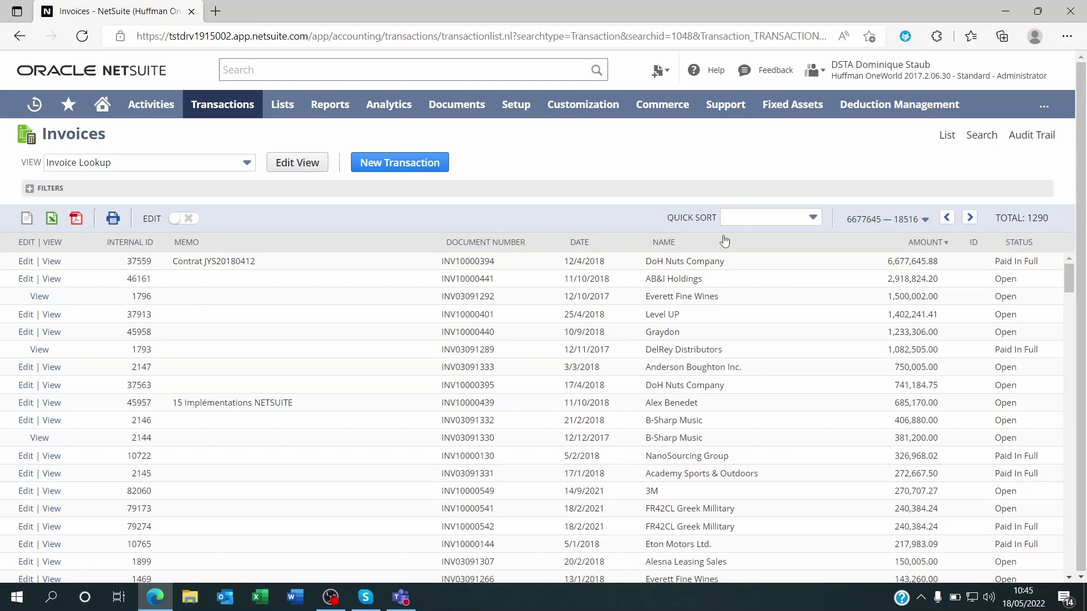
# Edit the customsearch_inv_lookup saved search and expand More Options to reveal Highlighting and Audience tabs
pyautogui.click(308, 165)
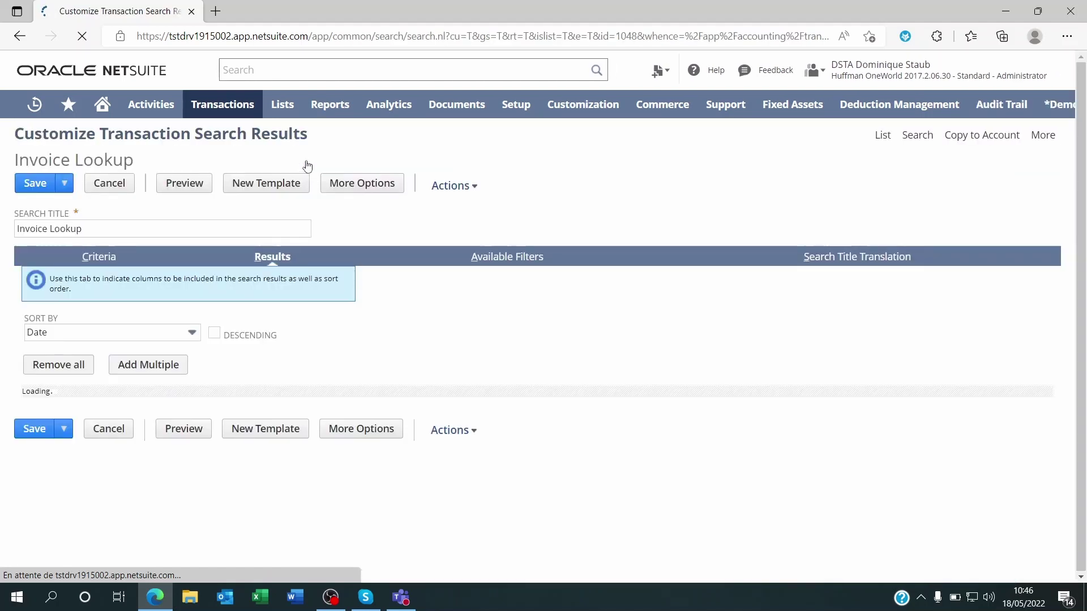
pyautogui.click(19, 228)
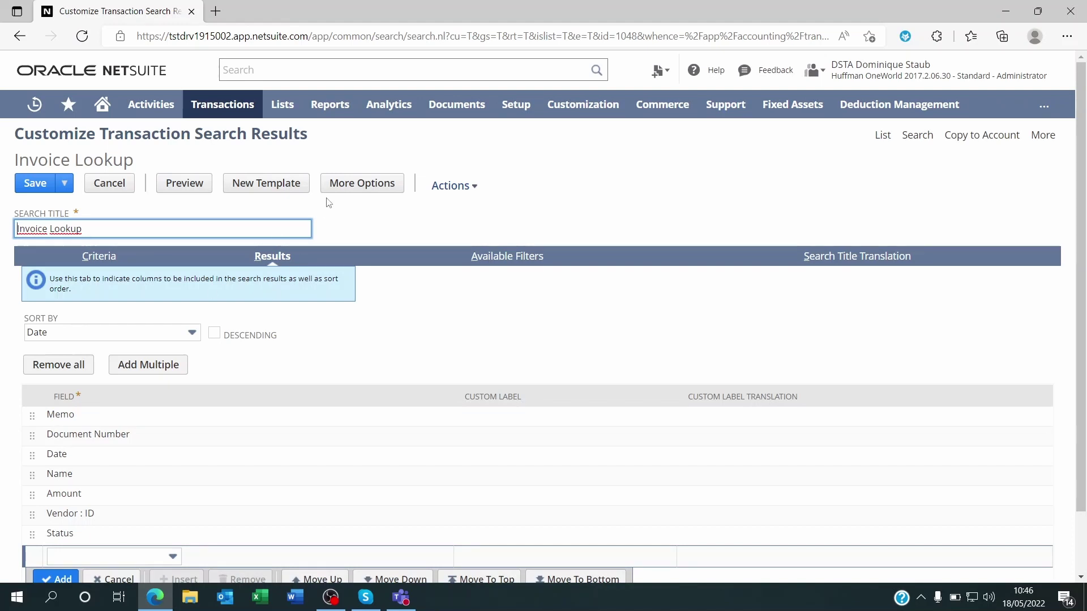
pyautogui.click(365, 184)
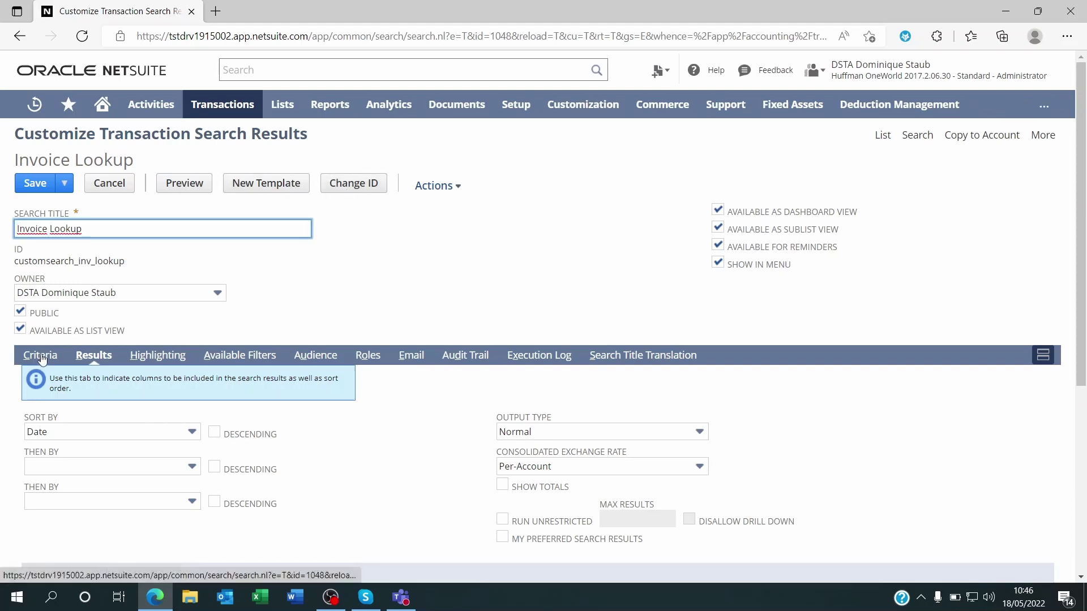
# Look over the Highlighting Summary subtab and the Memo column's summary type, leaving both unchanged
pyautogui.click(155, 357)
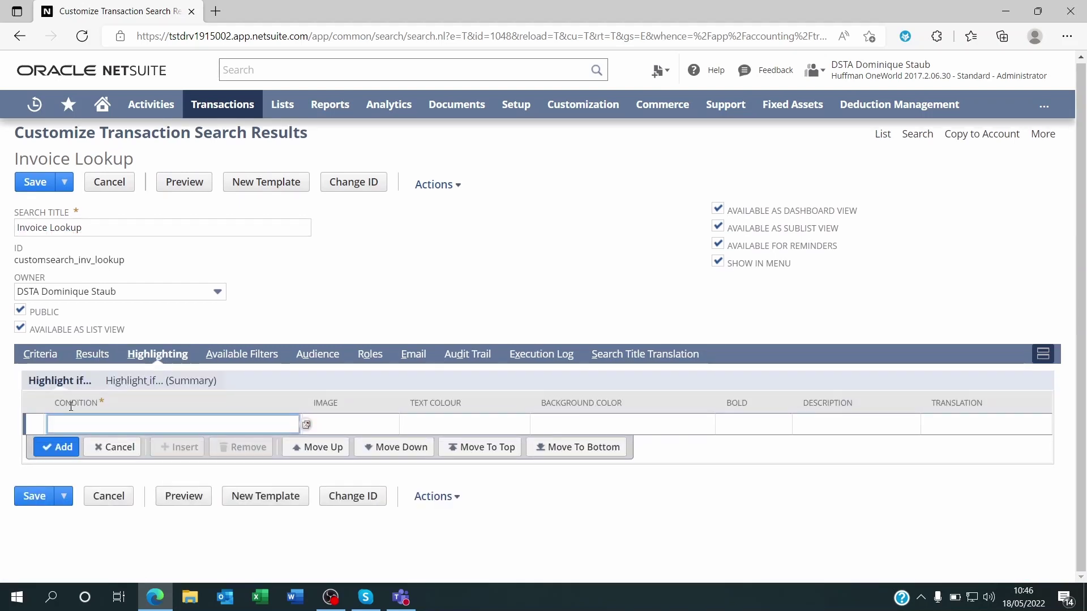
pyautogui.click(198, 381)
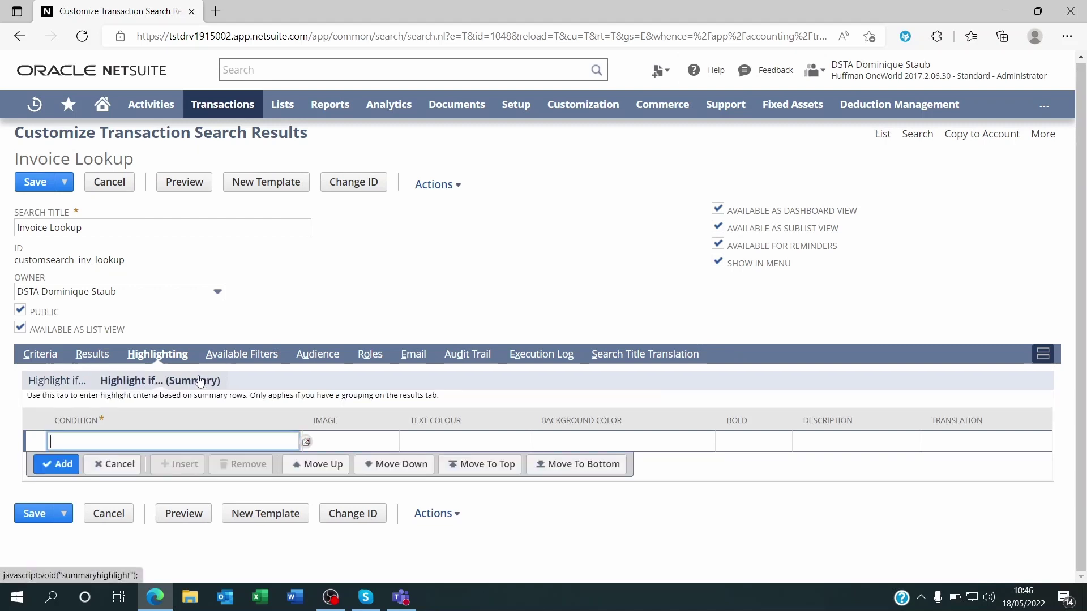
pyautogui.click(93, 354)
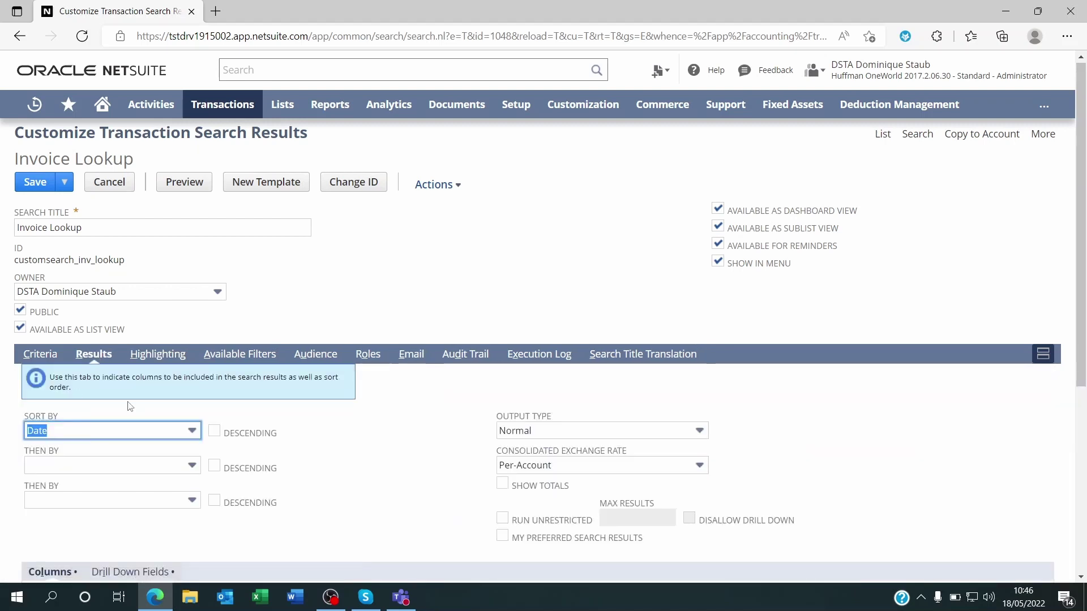
pyautogui.scroll(-4, 130, 406)
pyautogui.click(237, 411)
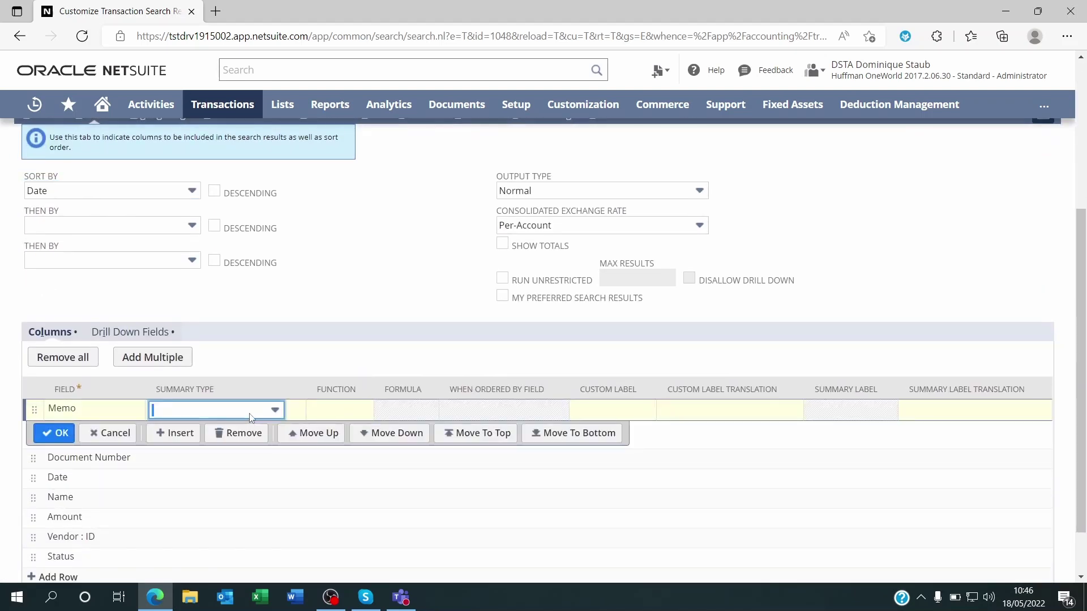
pyautogui.click(251, 416)
pyautogui.click(343, 280)
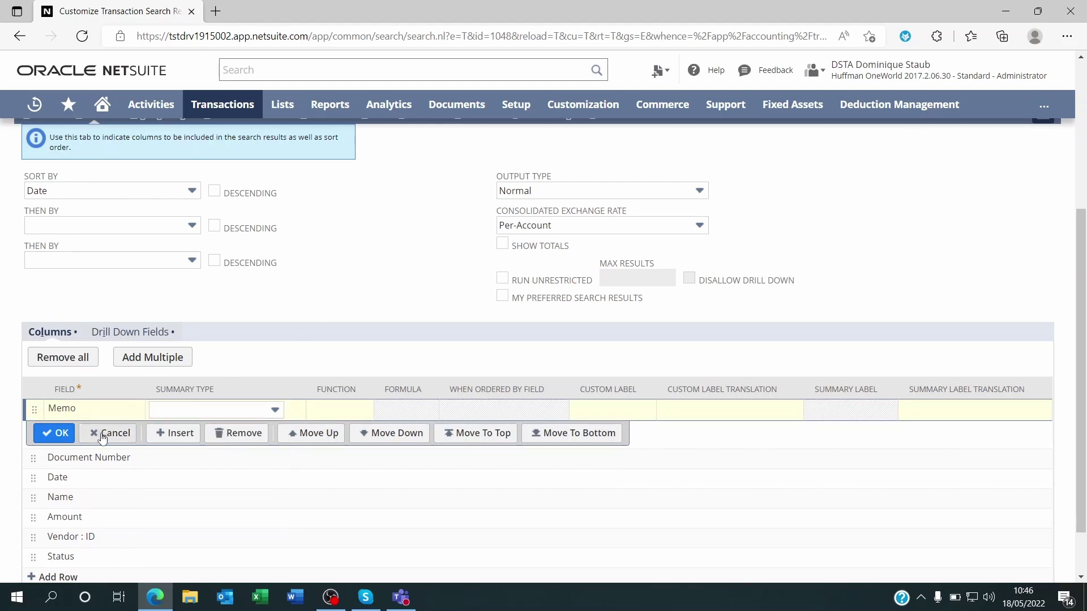
pyautogui.click(103, 434)
pyautogui.scroll(4, 131, 384)
pyautogui.click(153, 355)
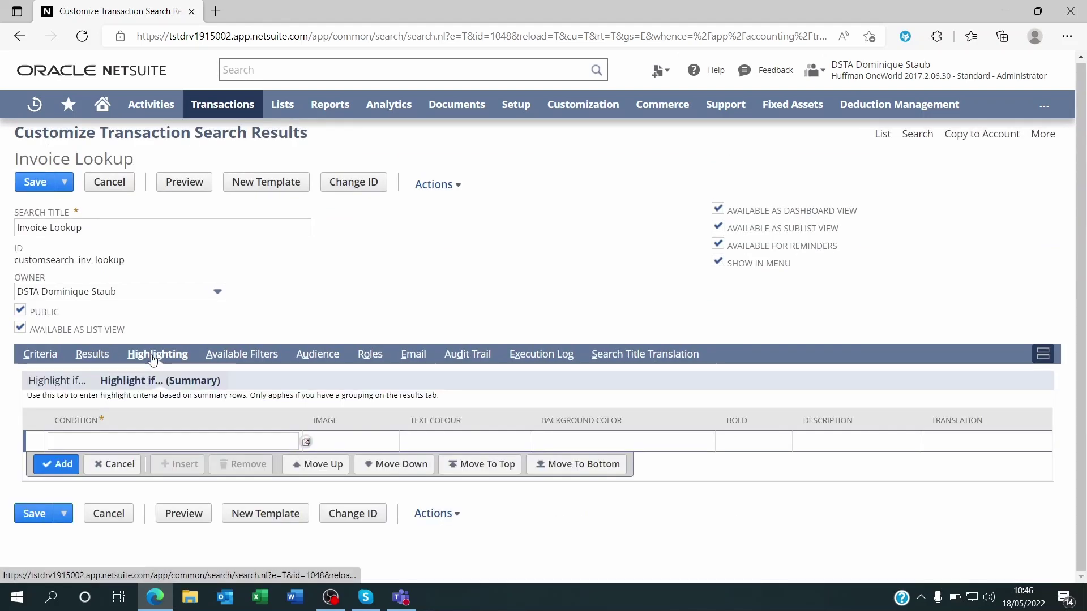
# Start a per-row highlight rule by typing 'amount' into the Condition field
pyautogui.click(55, 382)
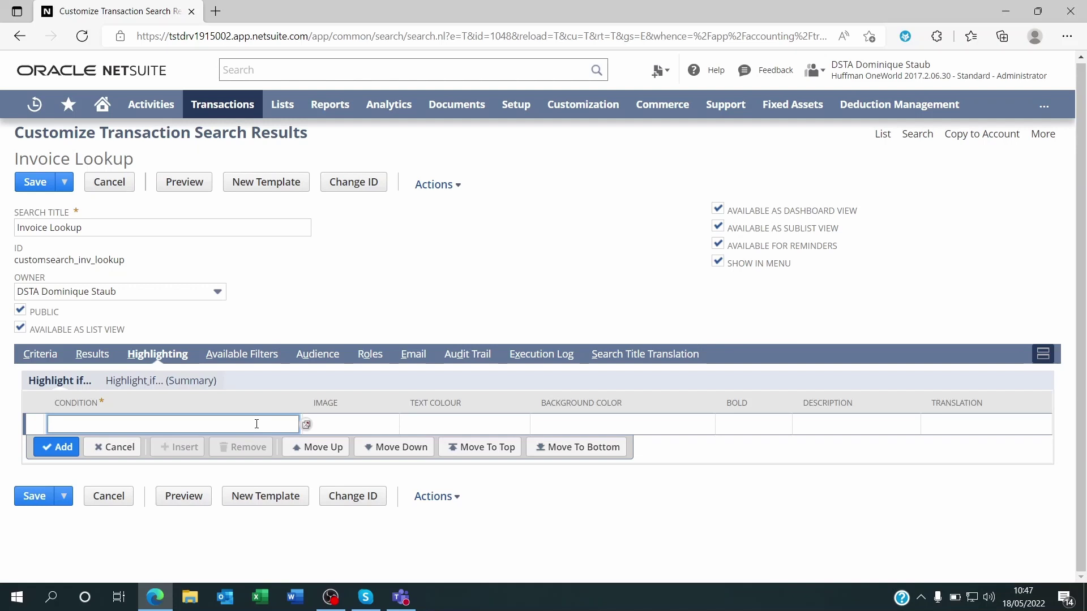
pyautogui.write('amounn')
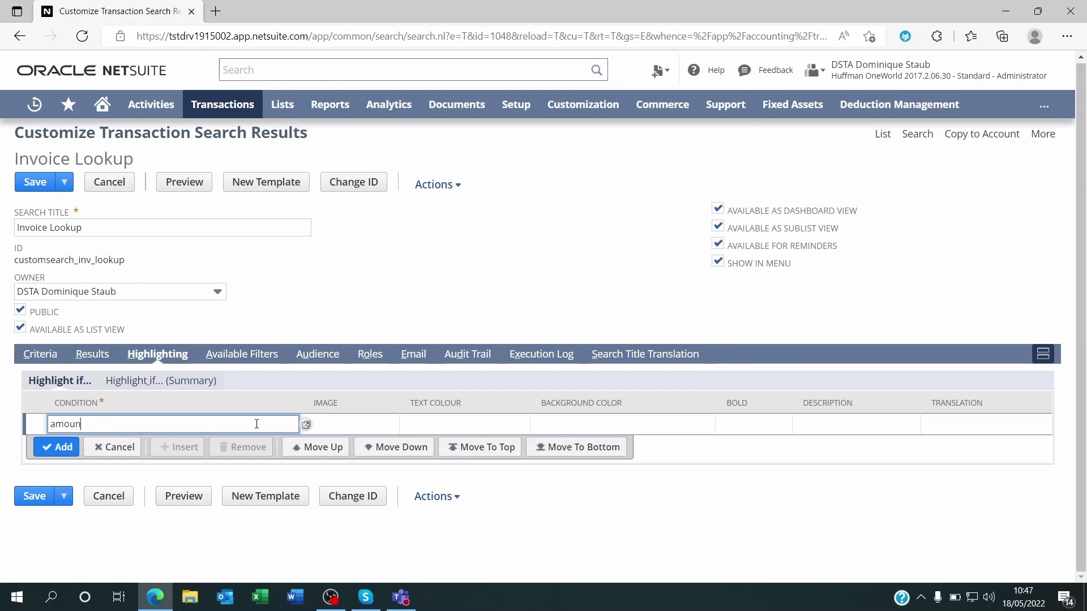
# Set the highlight condition through Set Filters to Amount, 'less than', 299,000
pyautogui.click(306, 424)
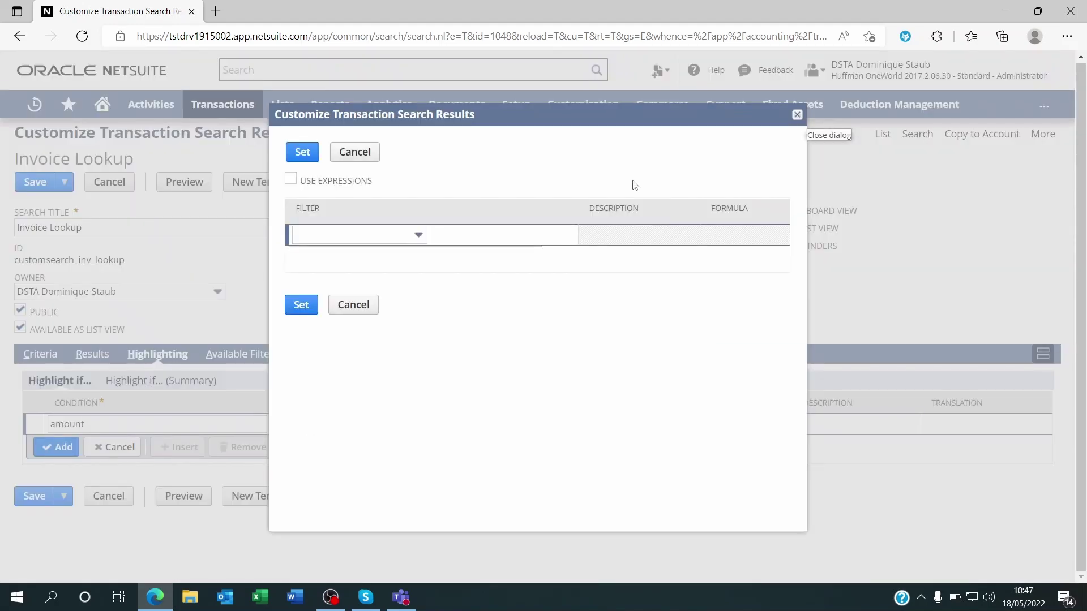
pyautogui.click(396, 237)
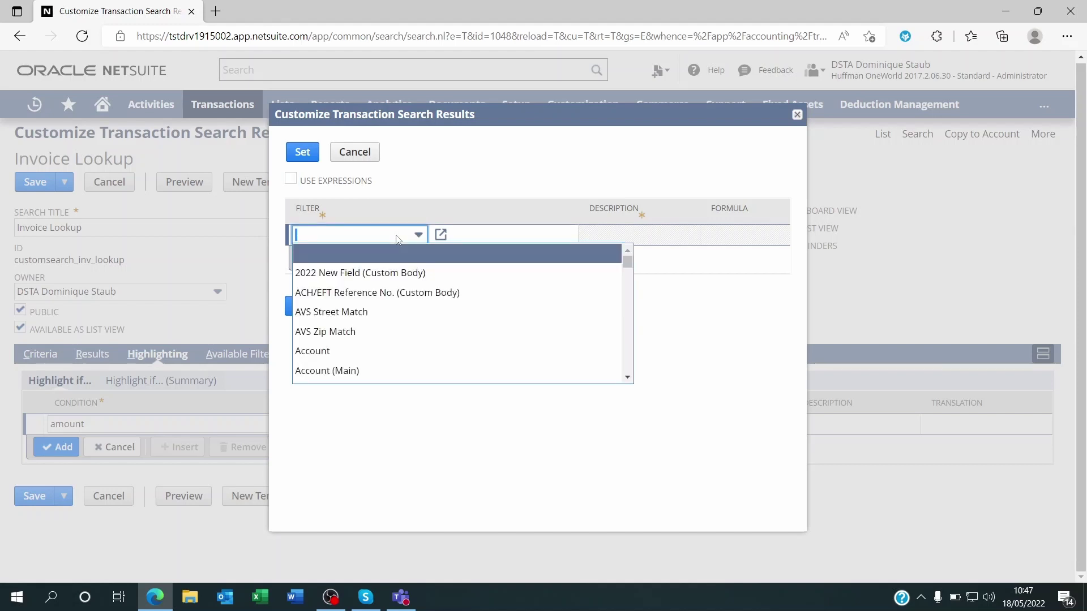
pyautogui.write('am')
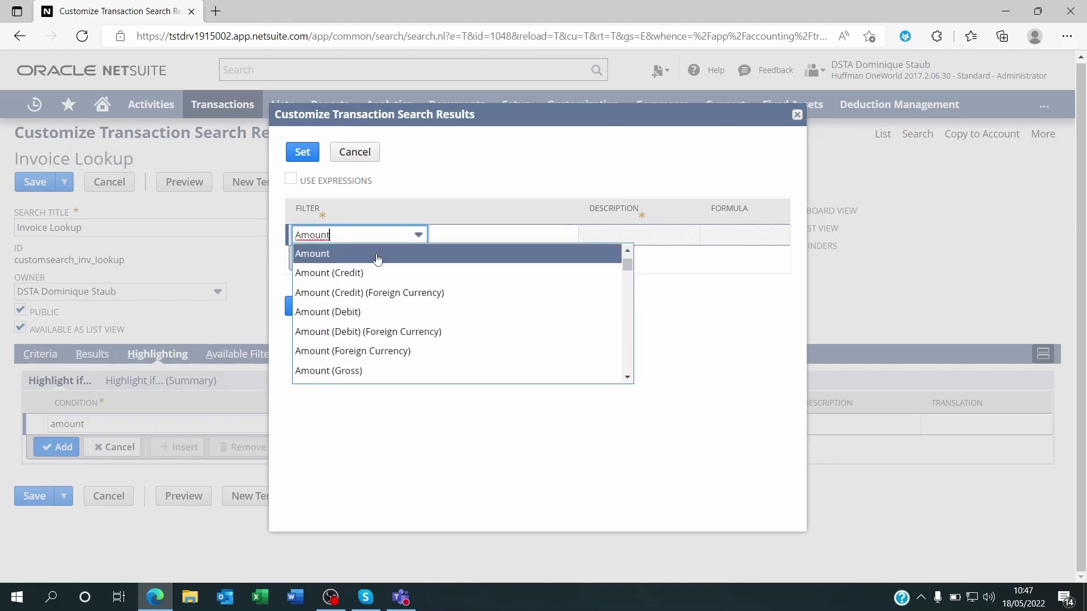
pyautogui.click(360, 256)
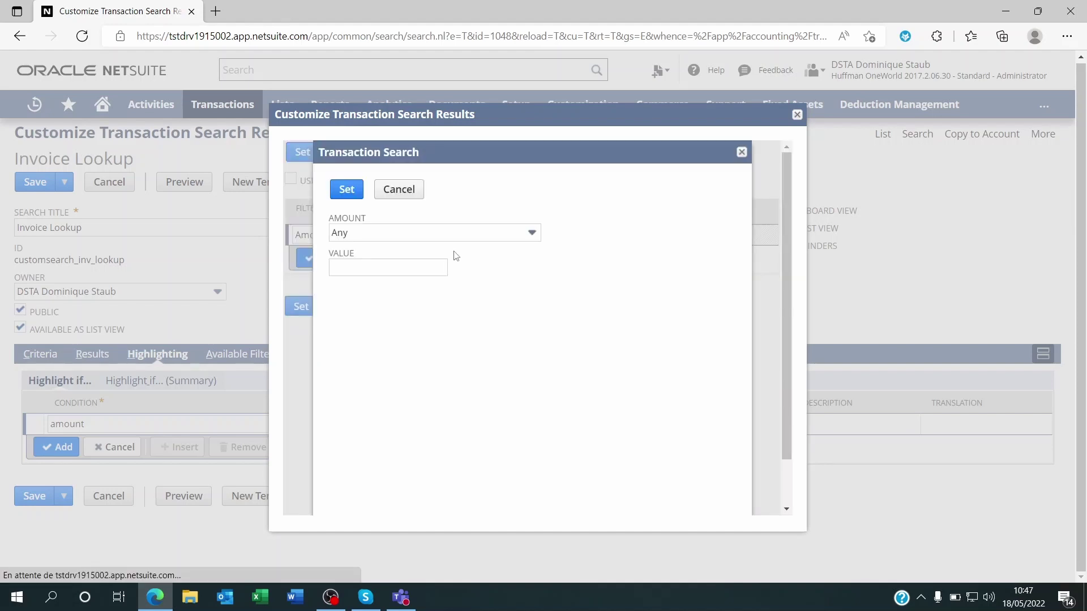
pyautogui.click(412, 233)
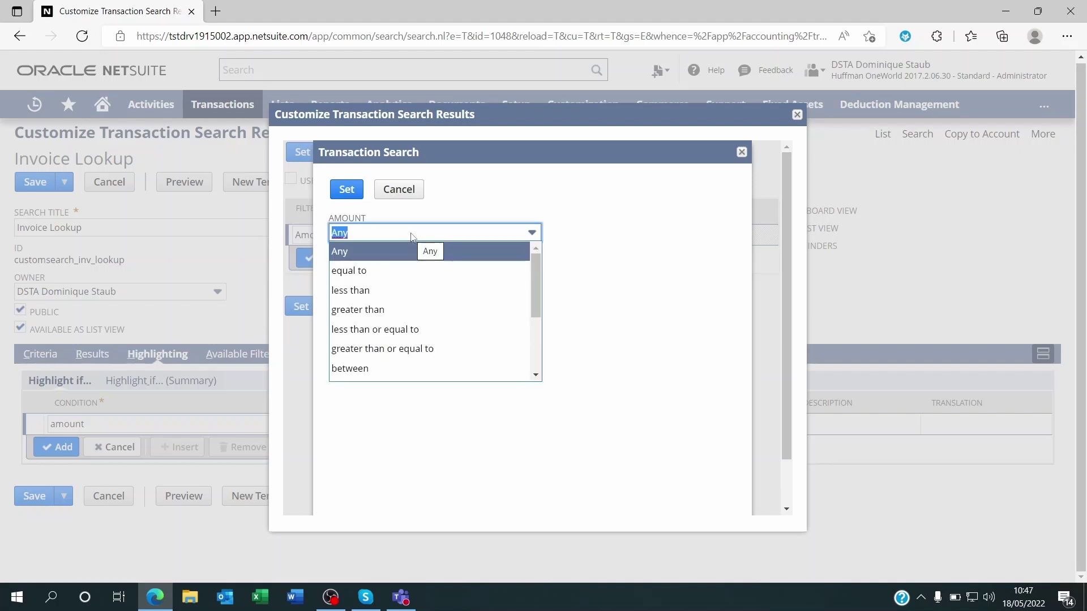
pyautogui.scroll(-5, 415, 286)
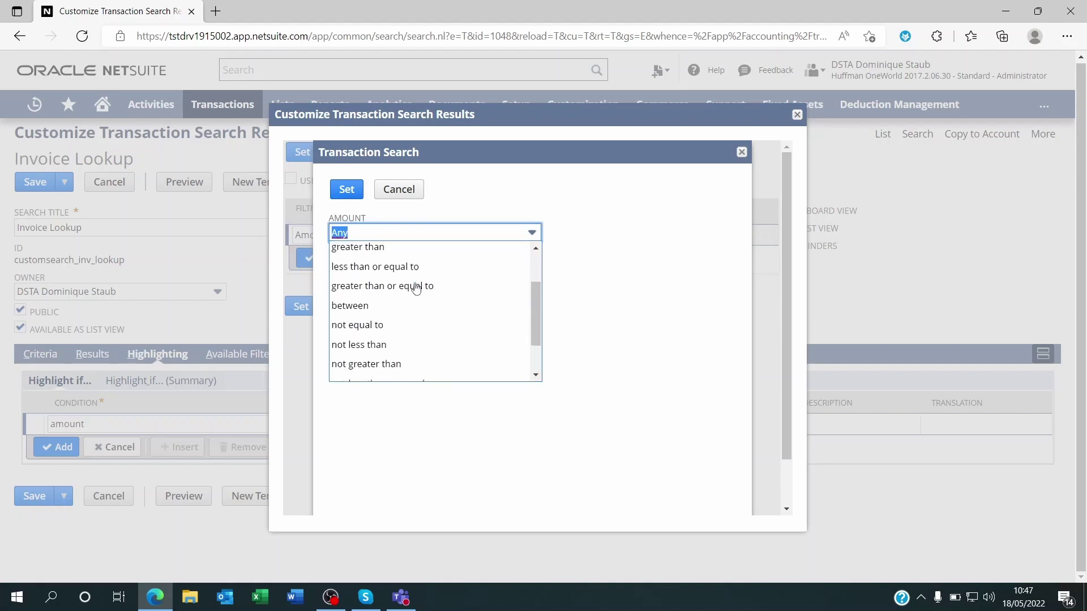
pyautogui.scroll(5, 416, 289)
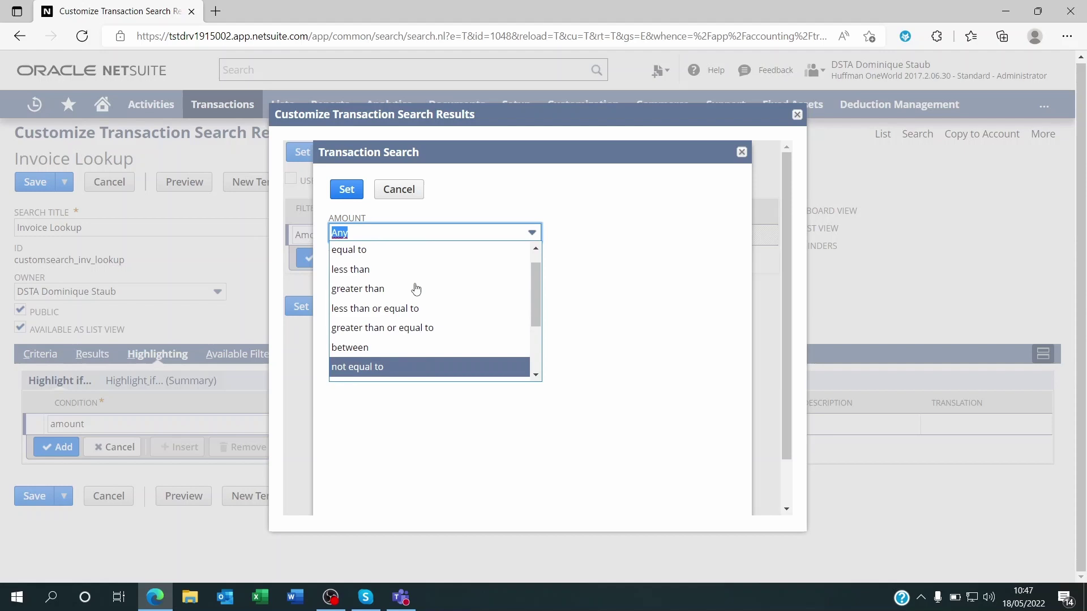
pyautogui.click(371, 290)
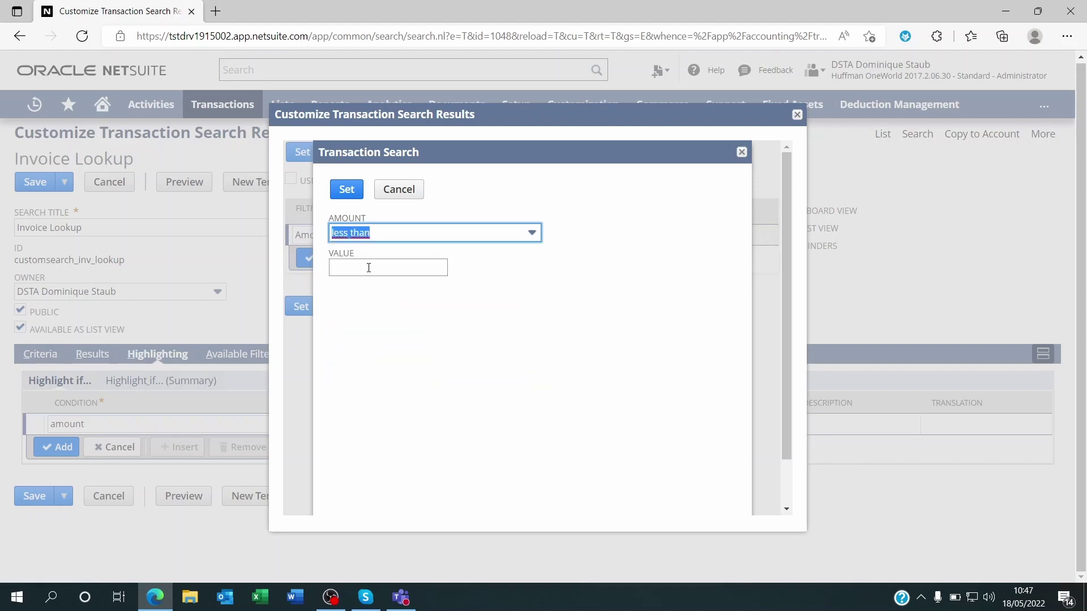
pyautogui.click(369, 267)
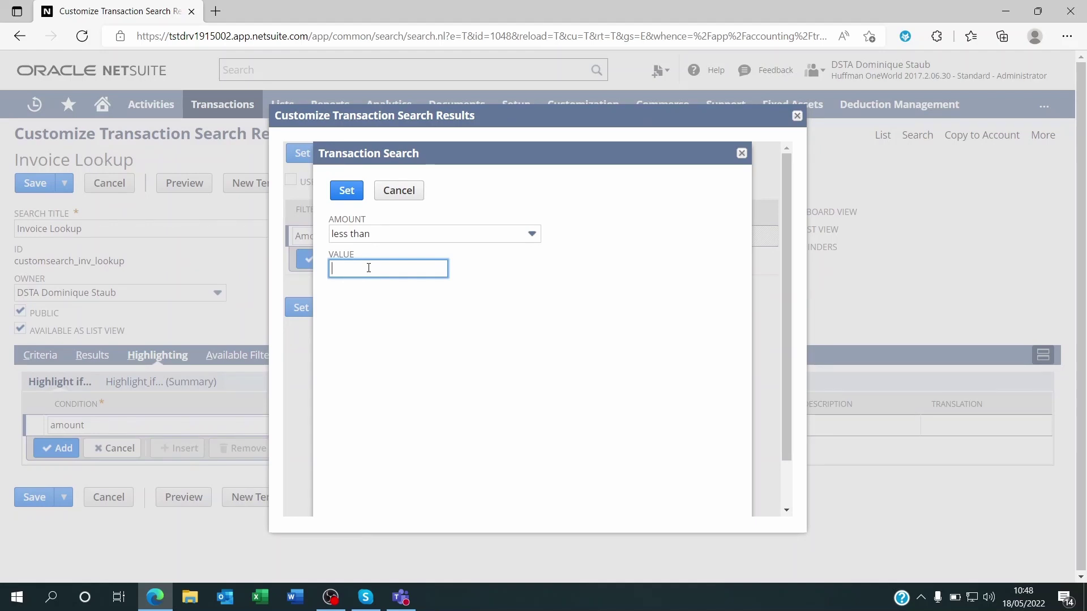
pyautogui.write('299,')
pyautogui.write('000')
pyautogui.click(469, 328)
pyautogui.click(346, 191)
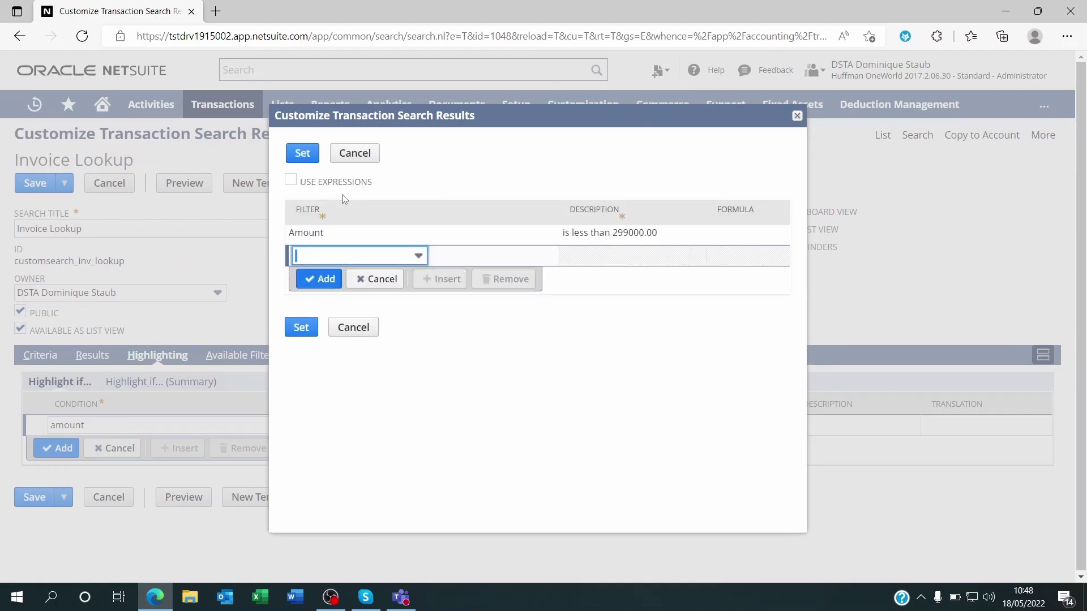
# Add the under-299,000 rule with no image and a light yellow #fff79b background
pyautogui.click(302, 154)
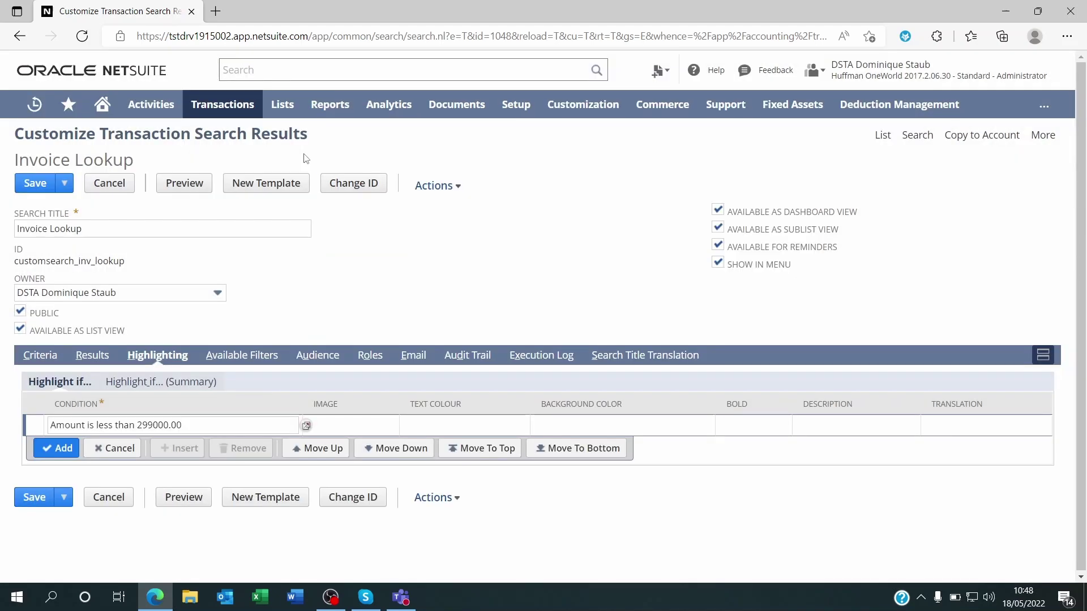
pyautogui.click(353, 428)
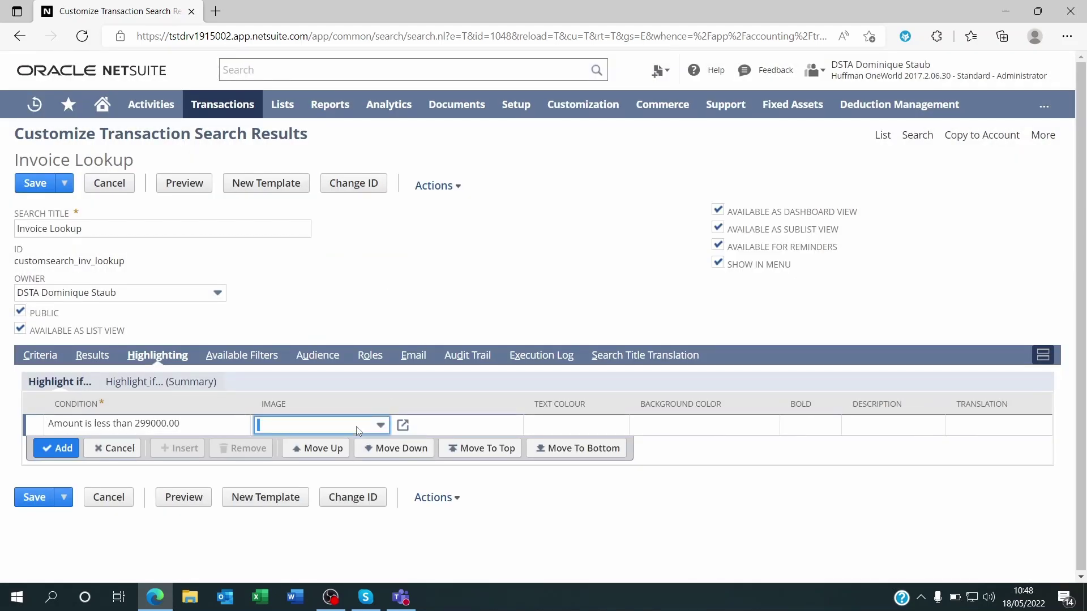
pyautogui.click(380, 432)
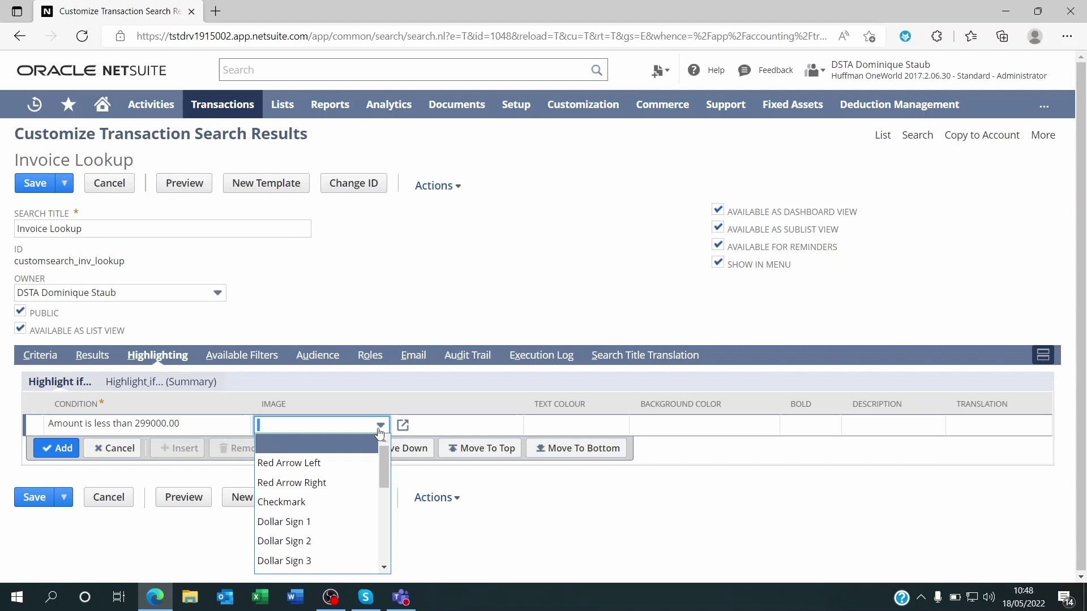
pyautogui.click(532, 430)
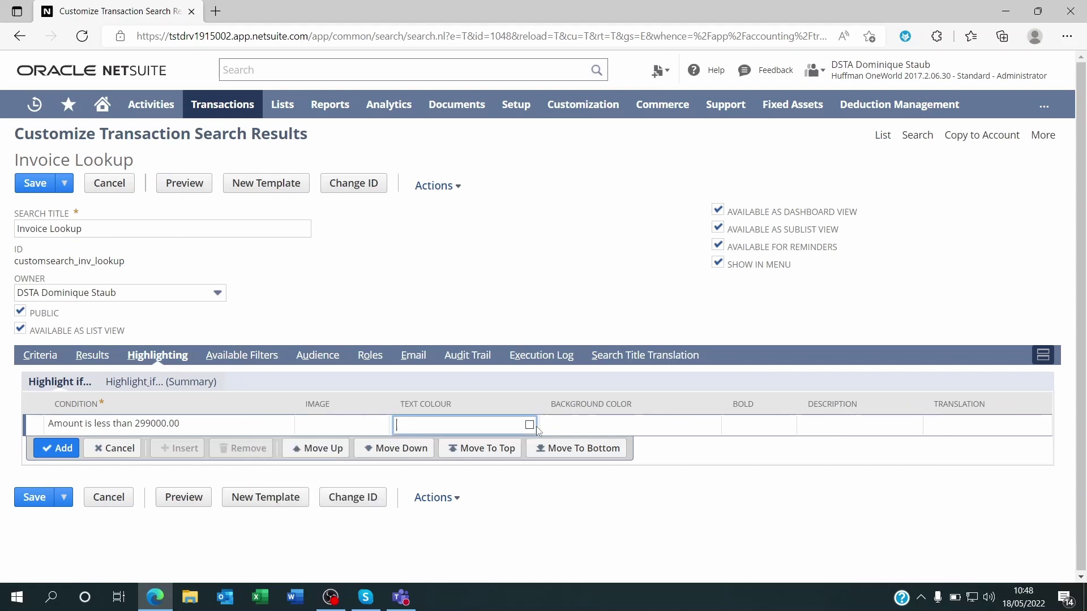
pyautogui.click(583, 429)
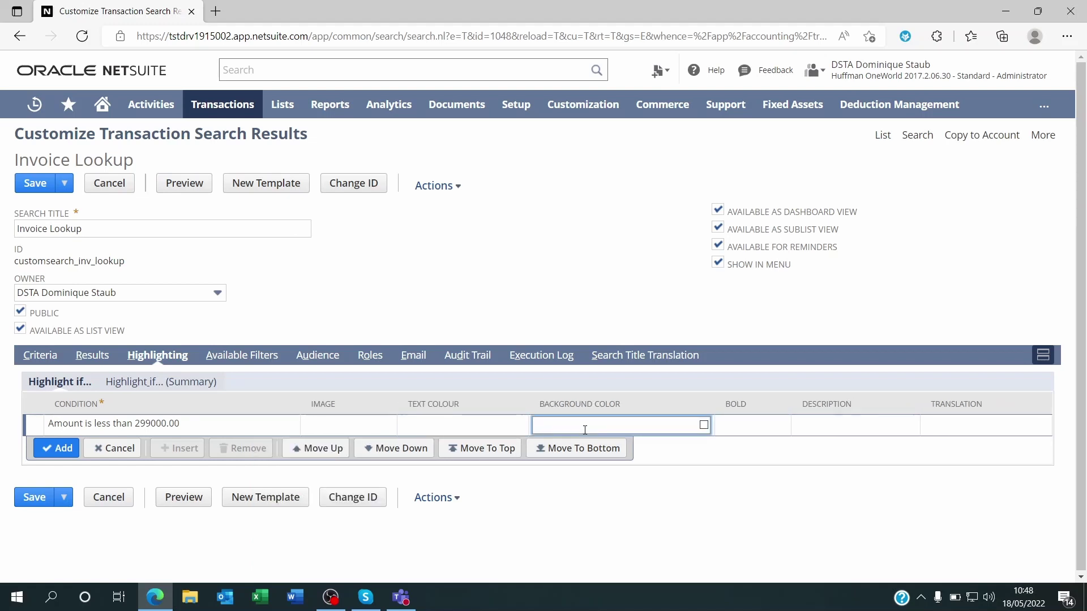
pyautogui.press('Tab')
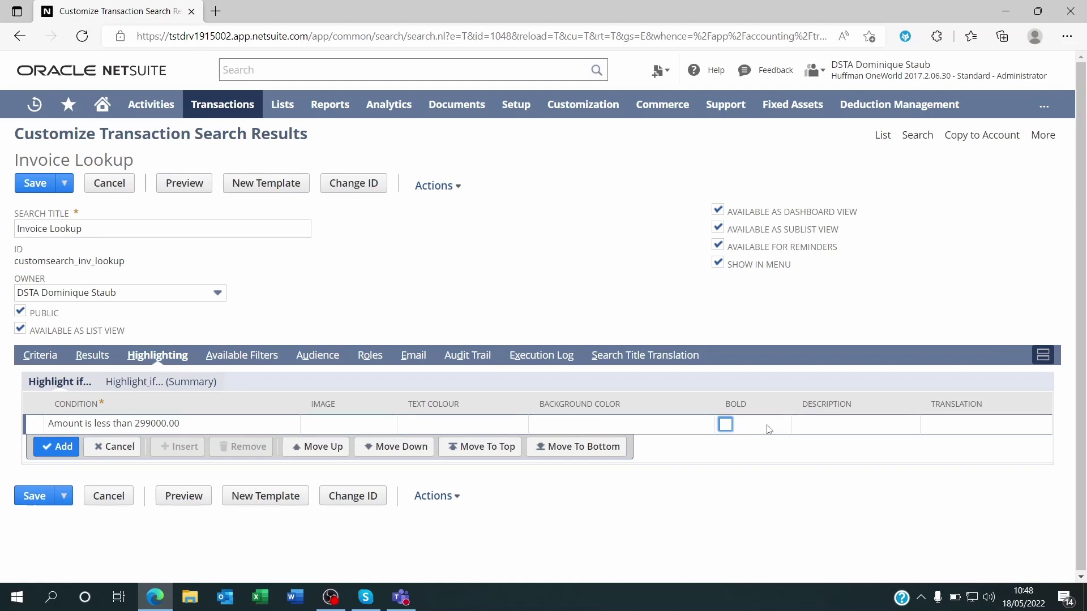
pyautogui.click(620, 427)
pyautogui.click(702, 425)
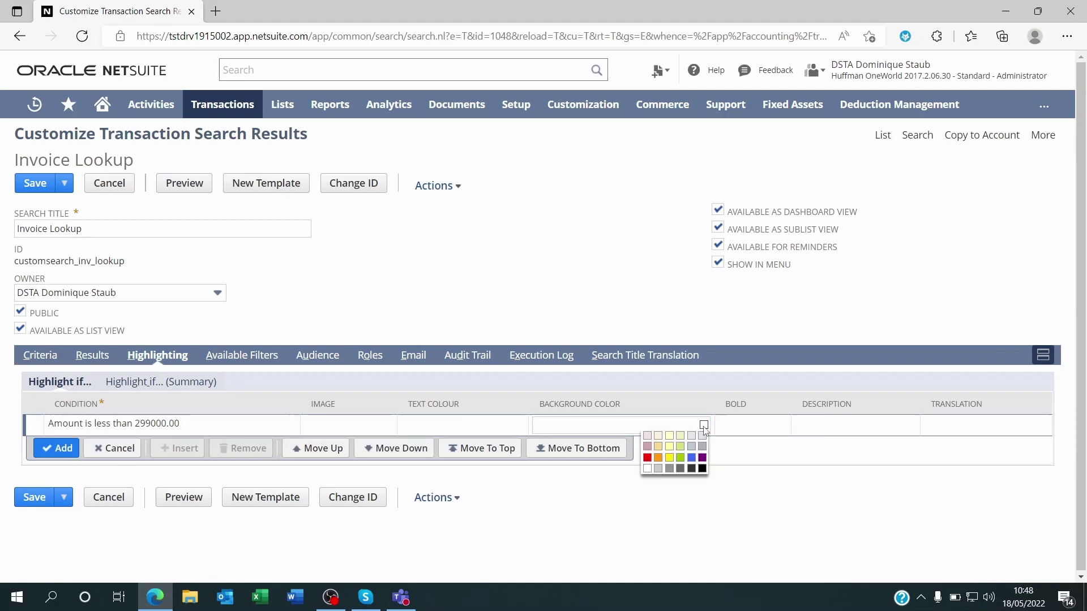
pyautogui.click(669, 447)
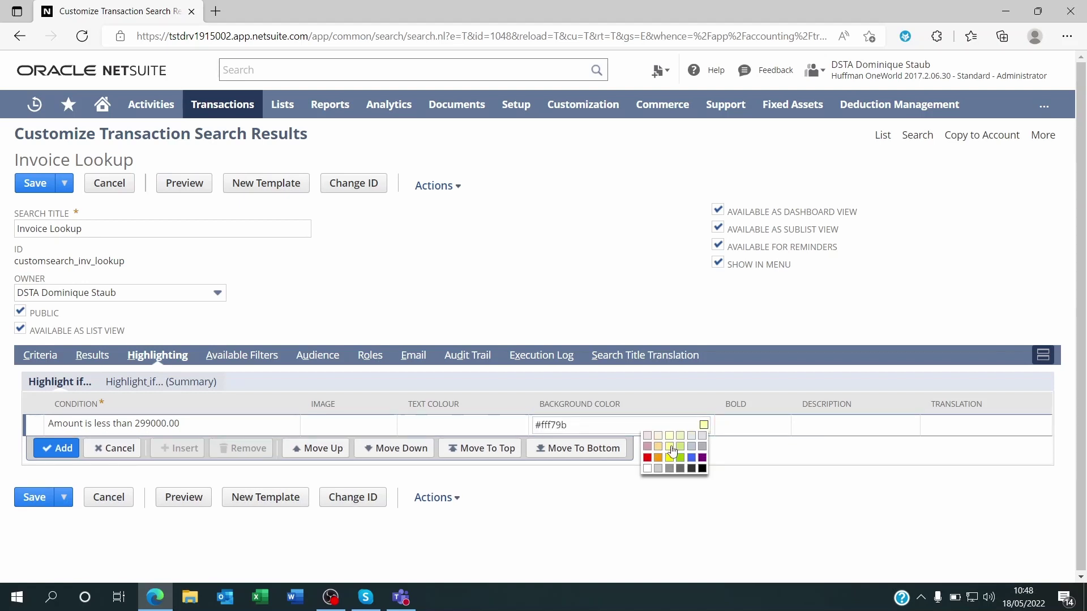
pyautogui.click(56, 448)
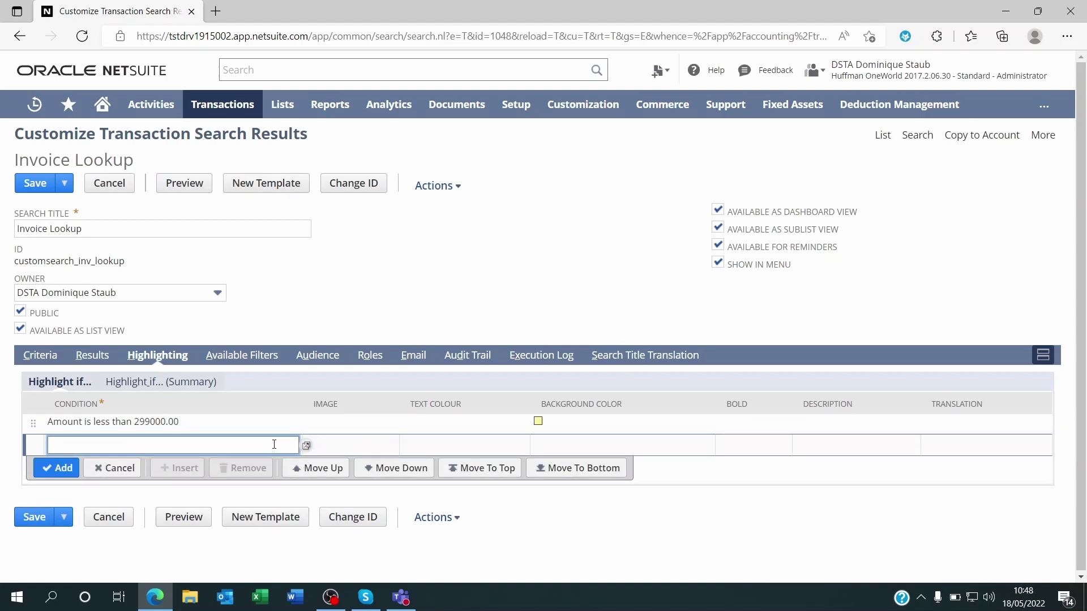
# Set a new rule's condition to Amount between 300,000 and 700,000
pyautogui.click(306, 445)
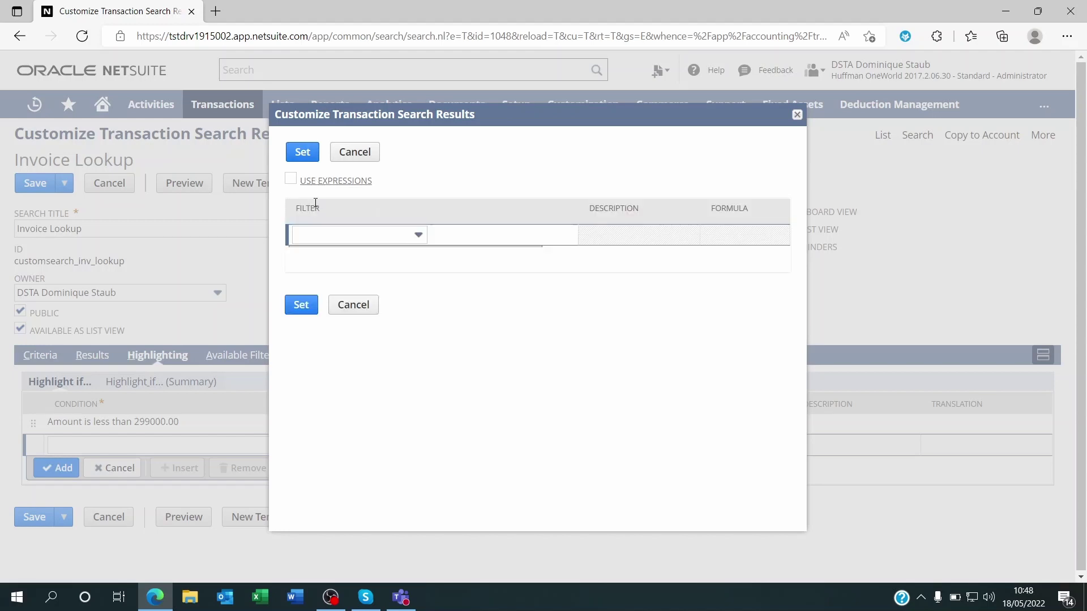
pyautogui.click(331, 236)
pyautogui.write('amount')
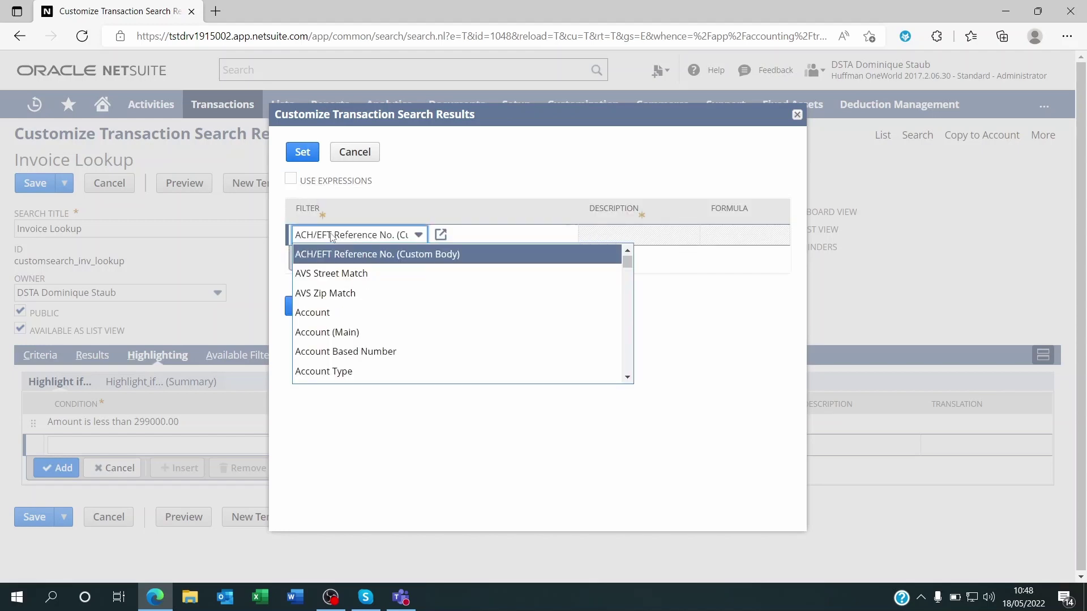
pyautogui.click(334, 253)
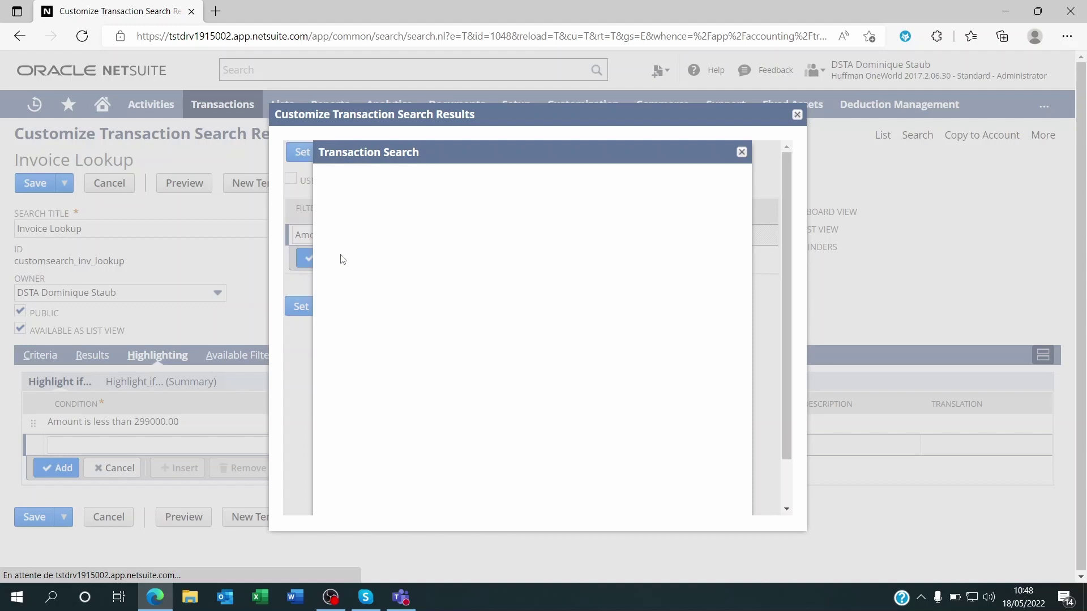
pyautogui.click(381, 236)
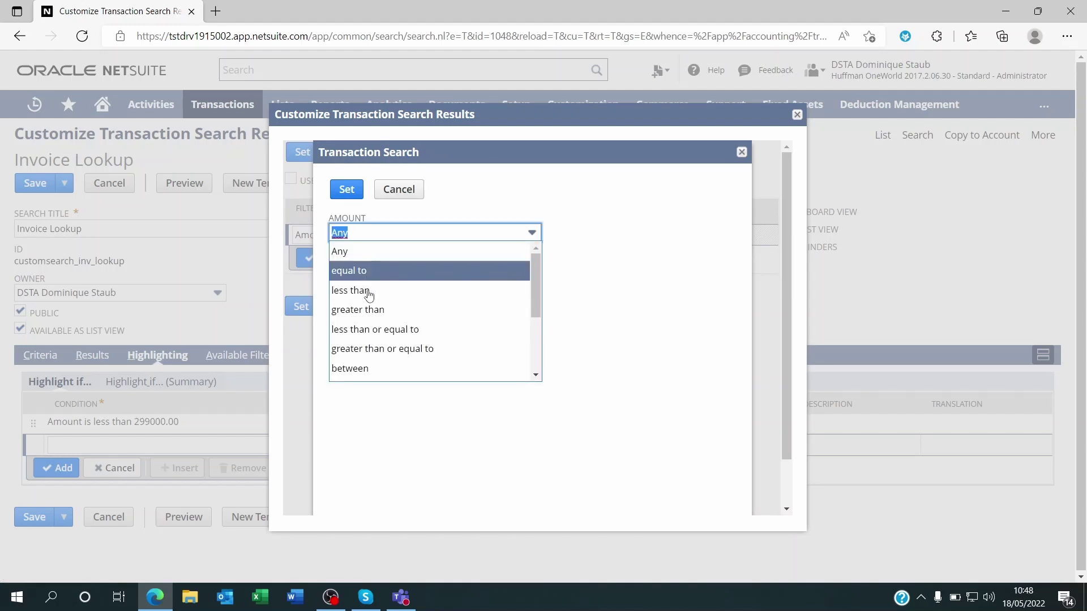
pyautogui.click(365, 348)
pyautogui.click(367, 267)
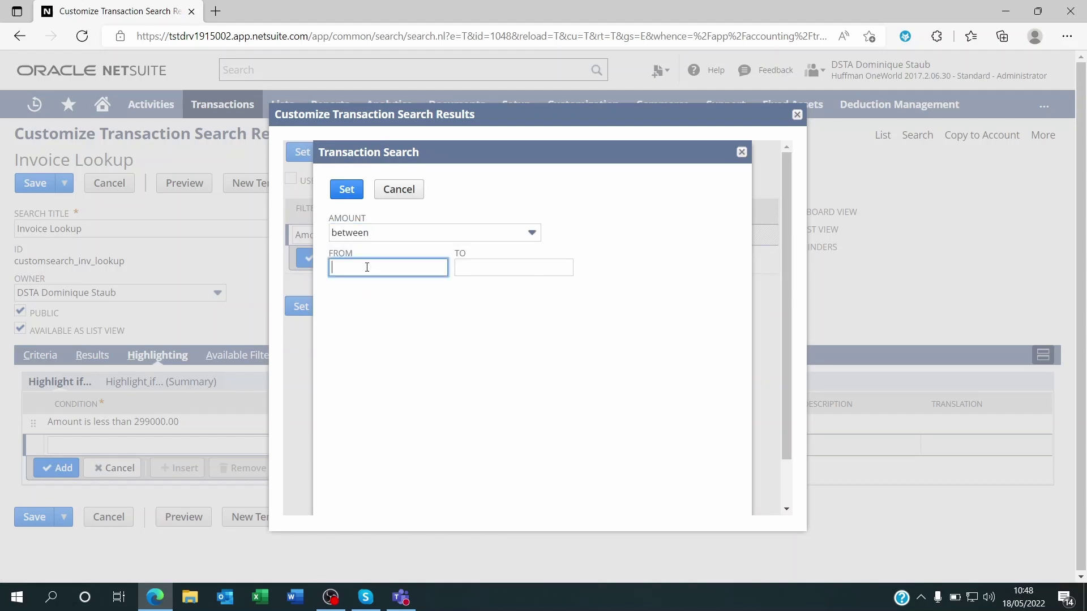
pyautogui.write('300,000.0000')
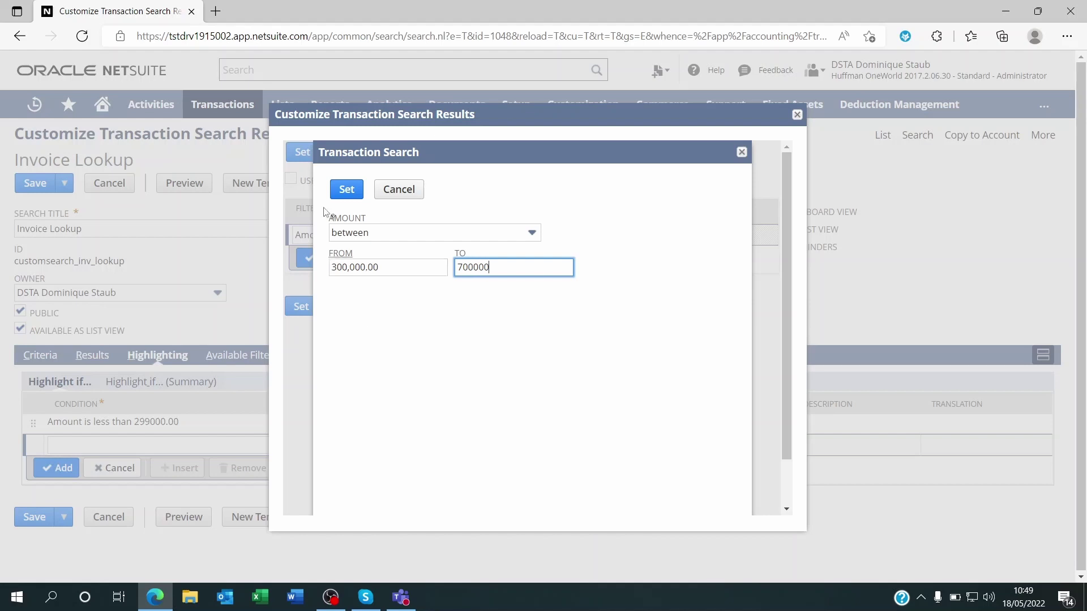
pyautogui.click(346, 189)
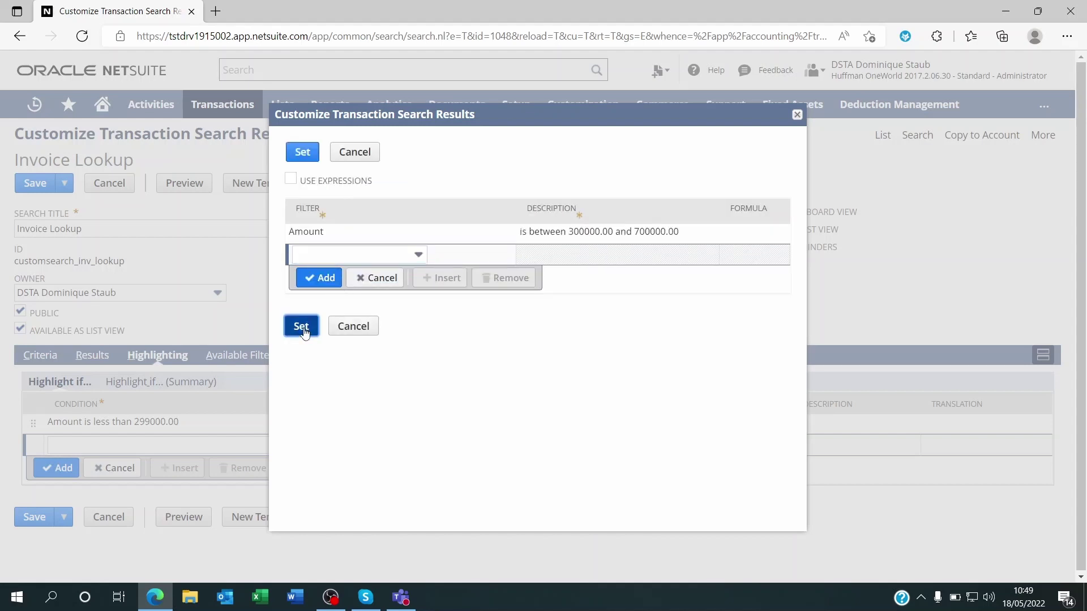
pyautogui.click(303, 328)
# Give the between rule a bright yellow #ffea05 background and add it
pyautogui.click(555, 453)
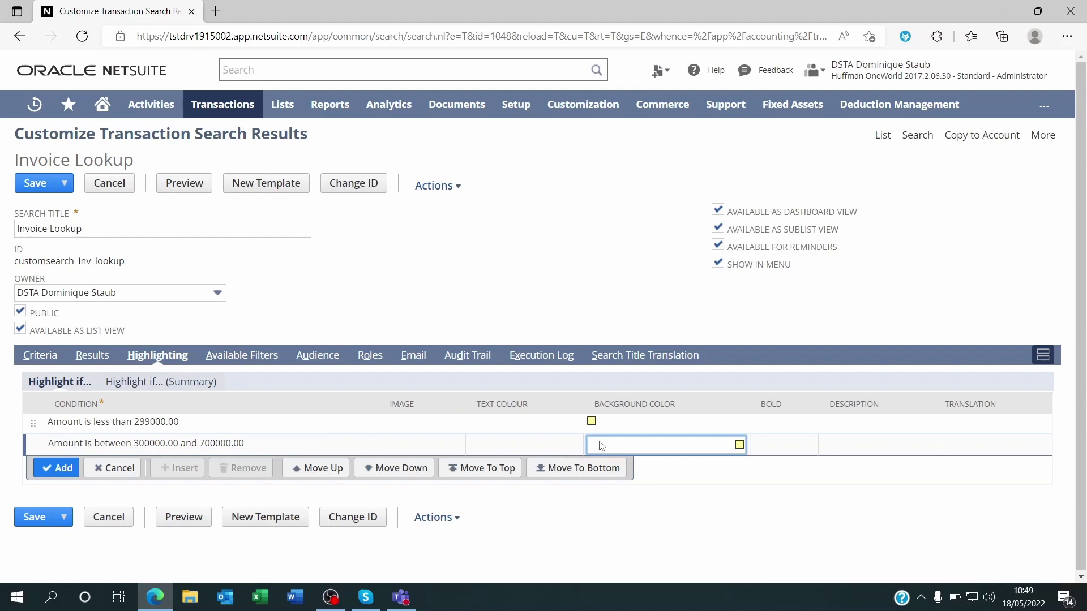
pyautogui.click(739, 444)
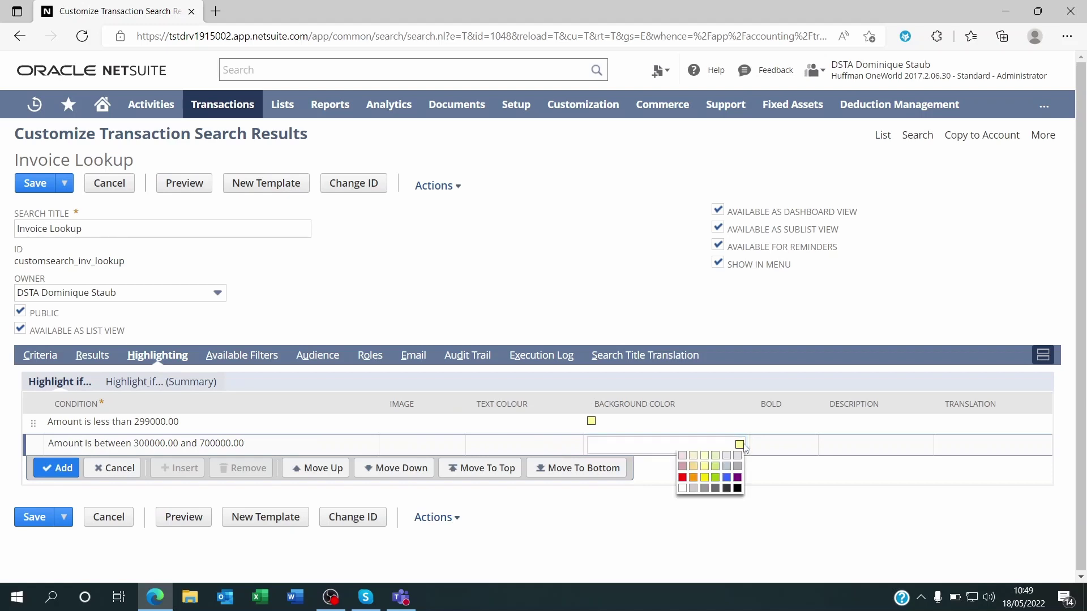
pyautogui.click(705, 479)
pyautogui.click(52, 468)
pyautogui.click(380, 466)
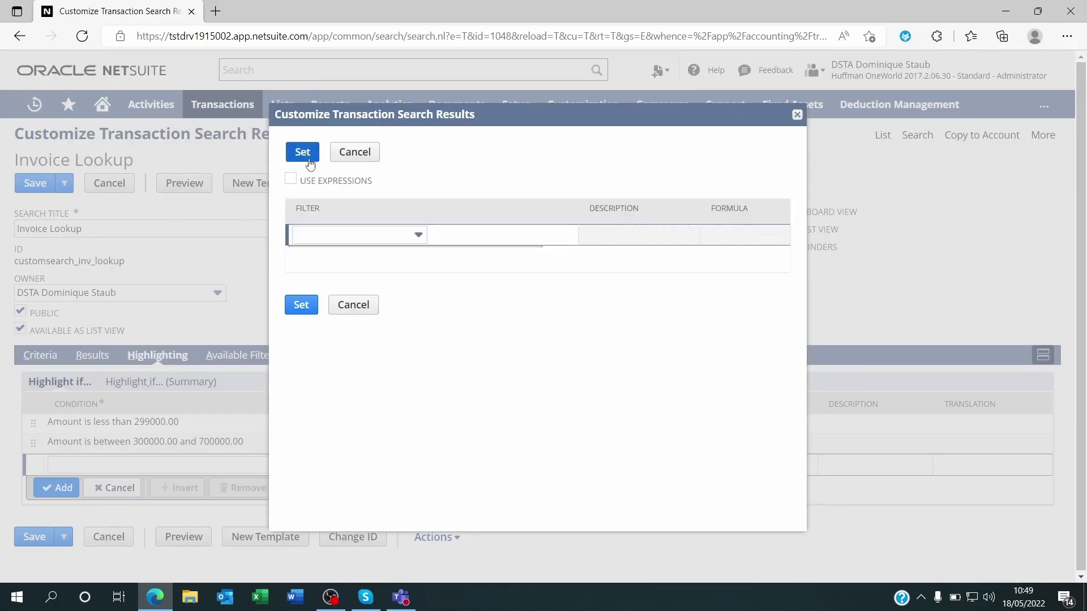
# Set the third rule's condition to Amount greater than 700,000
pyautogui.click(364, 237)
pyautogui.click(362, 240)
pyautogui.write('amount')
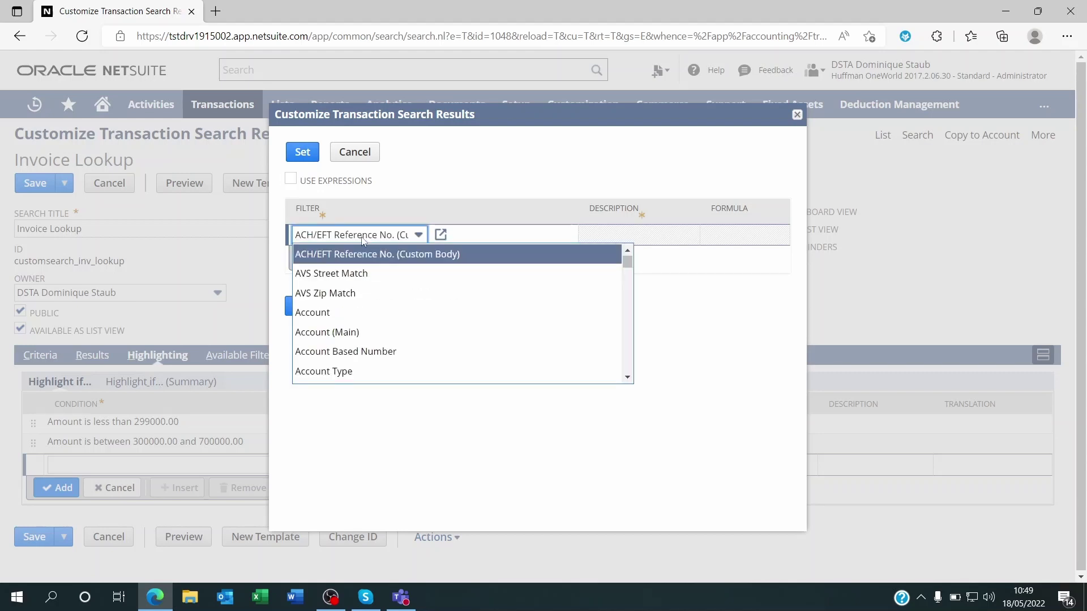
pyautogui.click(328, 257)
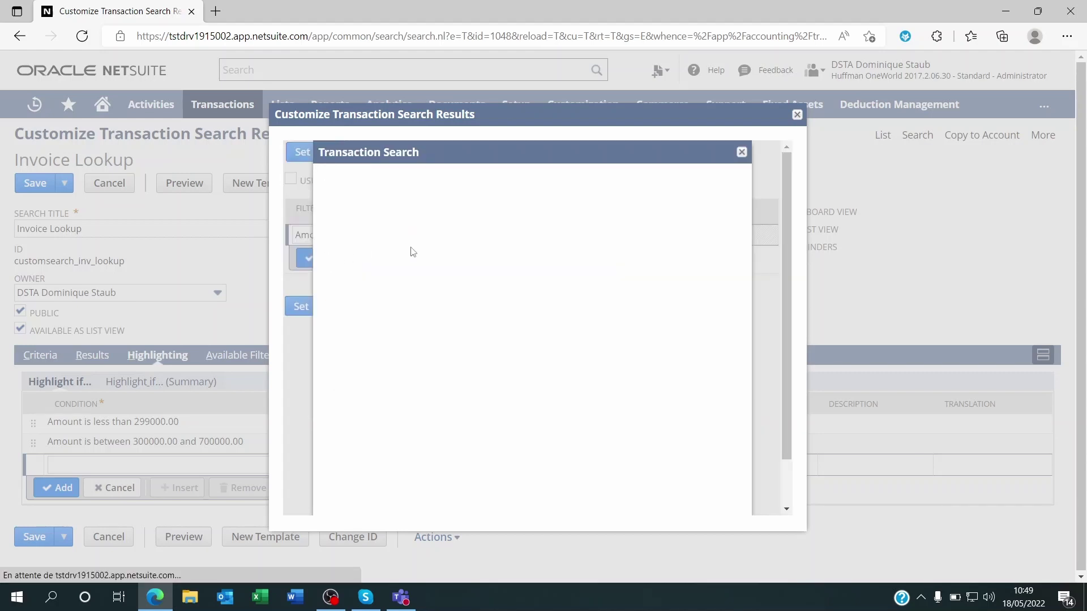
pyautogui.click(368, 238)
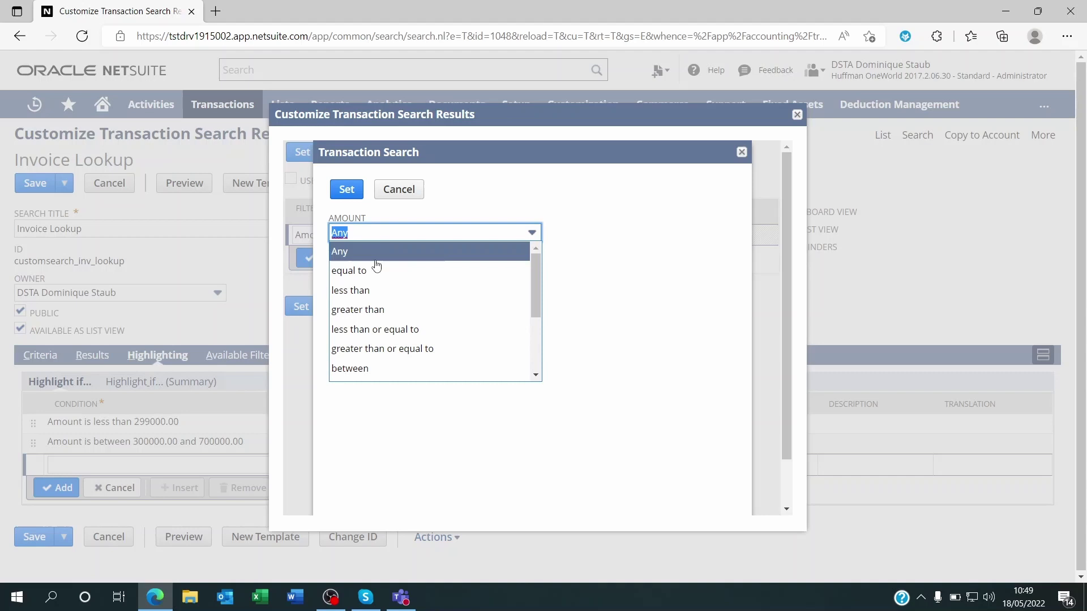
pyautogui.click(370, 309)
pyautogui.click(365, 265)
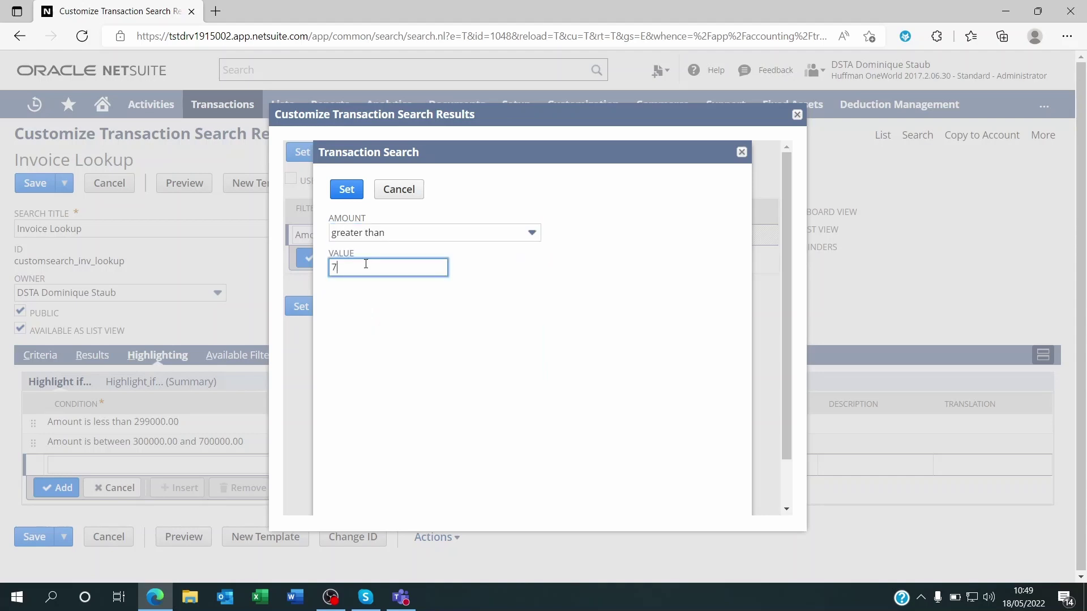
pyautogui.write('700000')
pyautogui.click(347, 189)
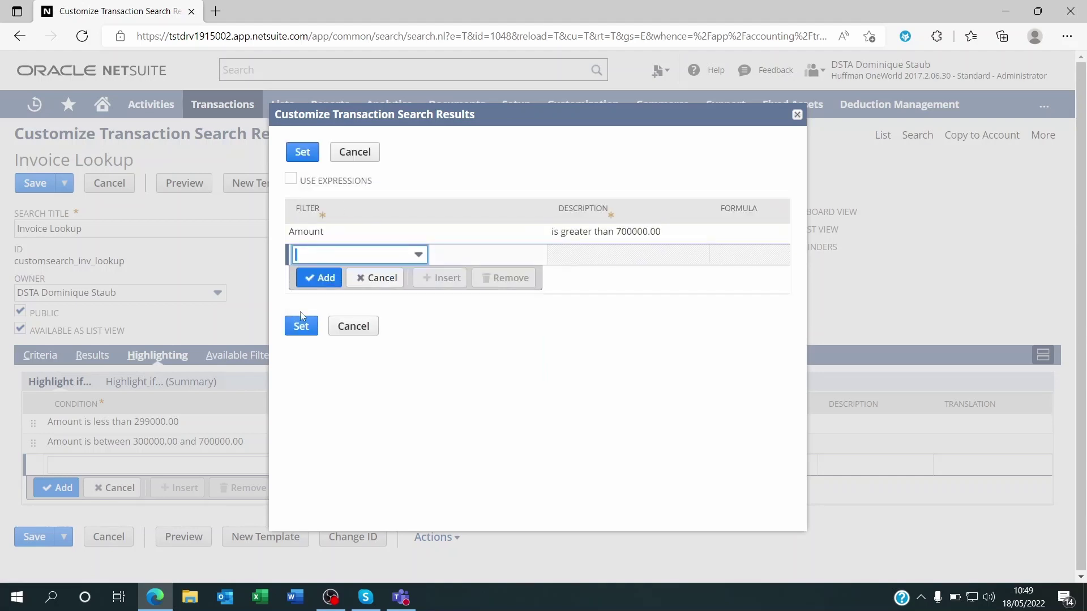
pyautogui.click(300, 322)
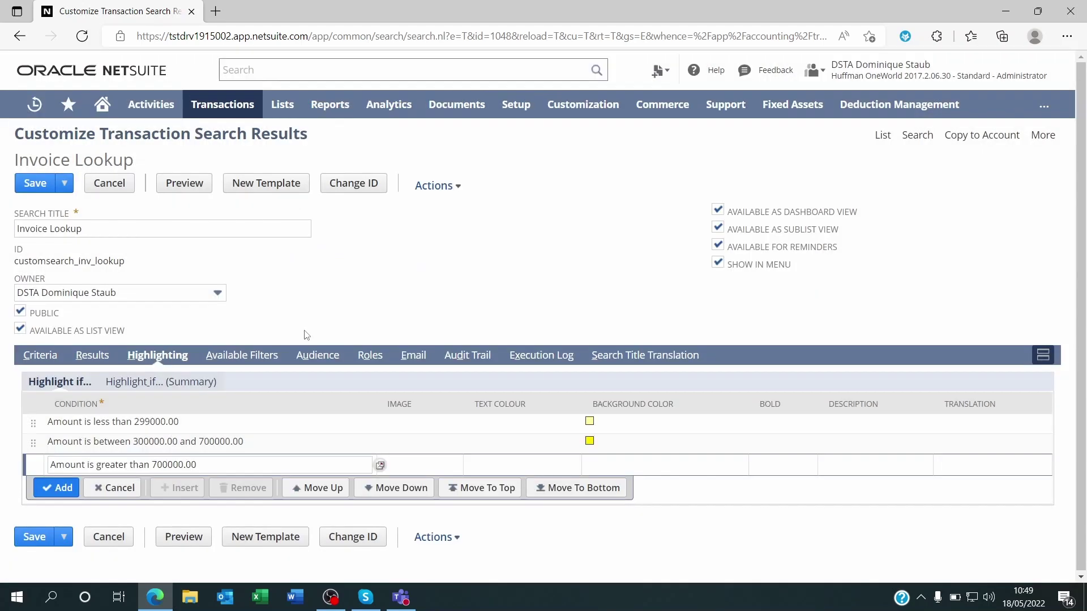
# Give the over-700,000 rule an orange #ff9900 background and add it
pyautogui.click(587, 466)
pyautogui.click(737, 466)
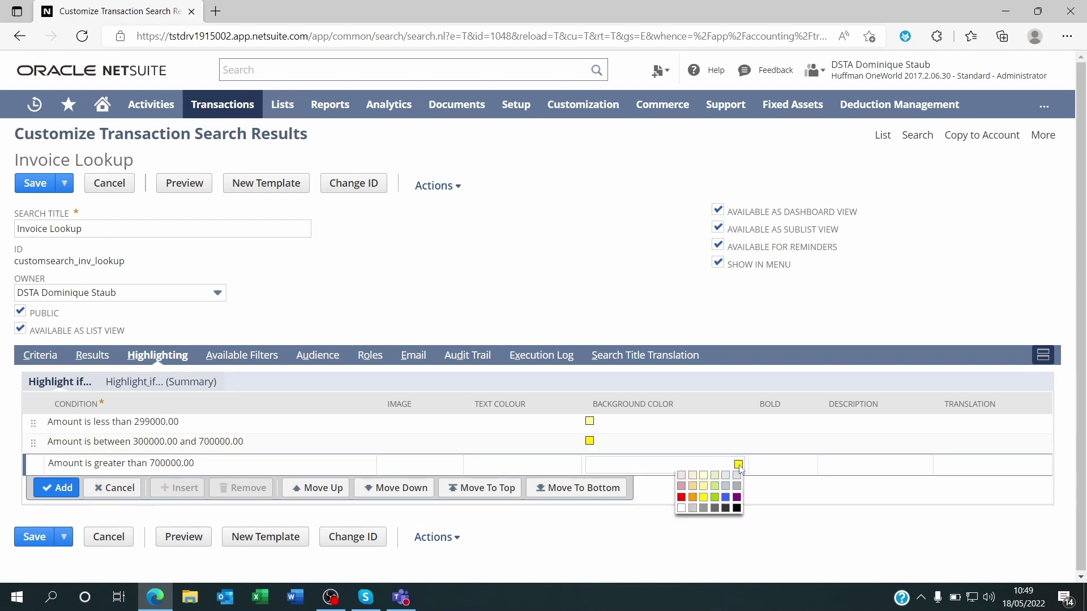
pyautogui.click(693, 498)
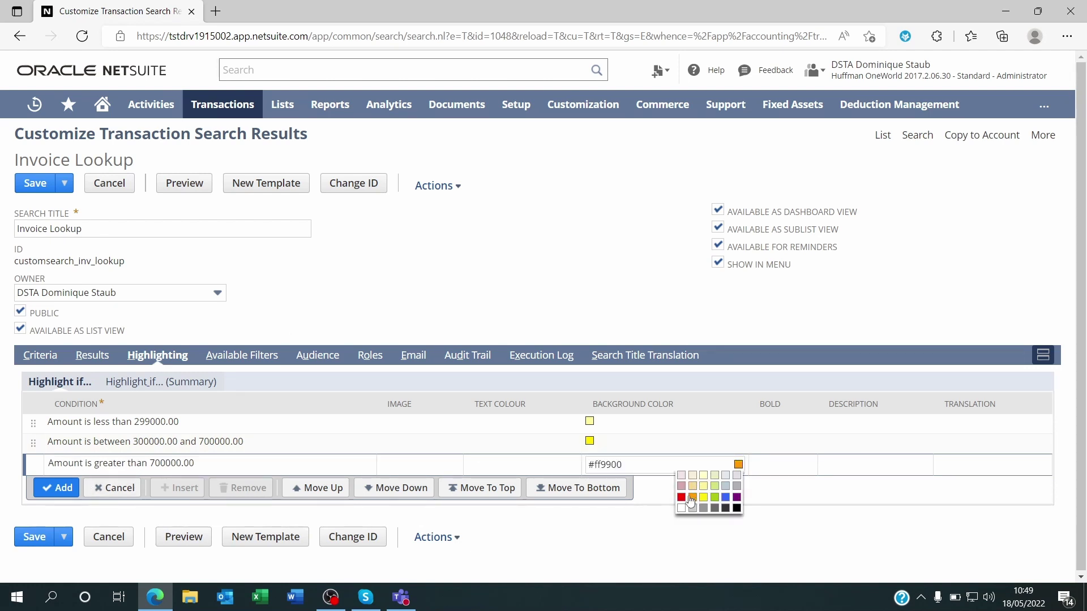
pyautogui.click(54, 488)
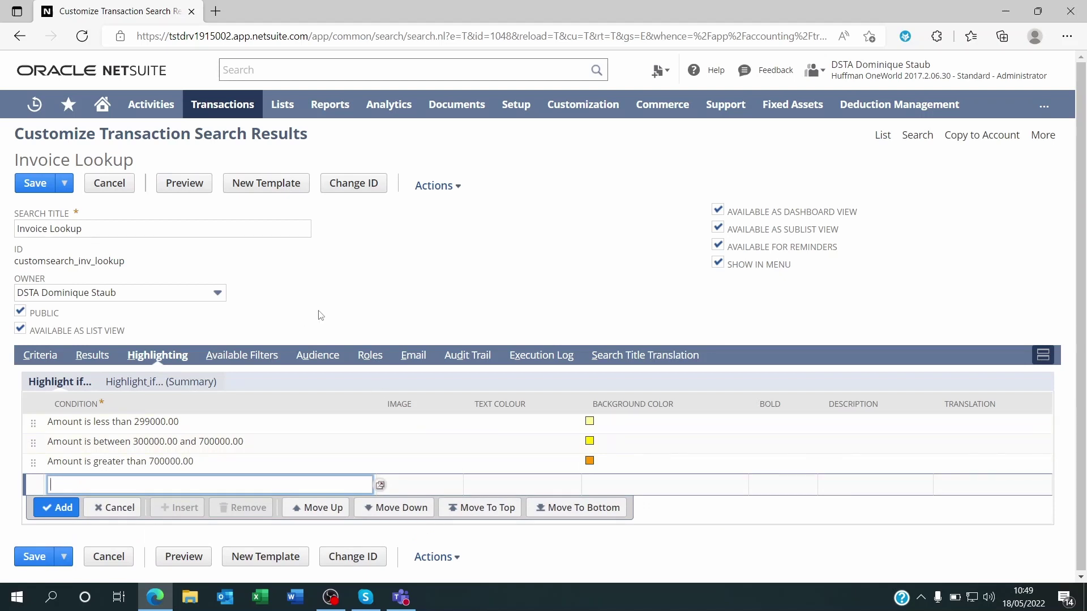
pyautogui.moveTo(36, 188)
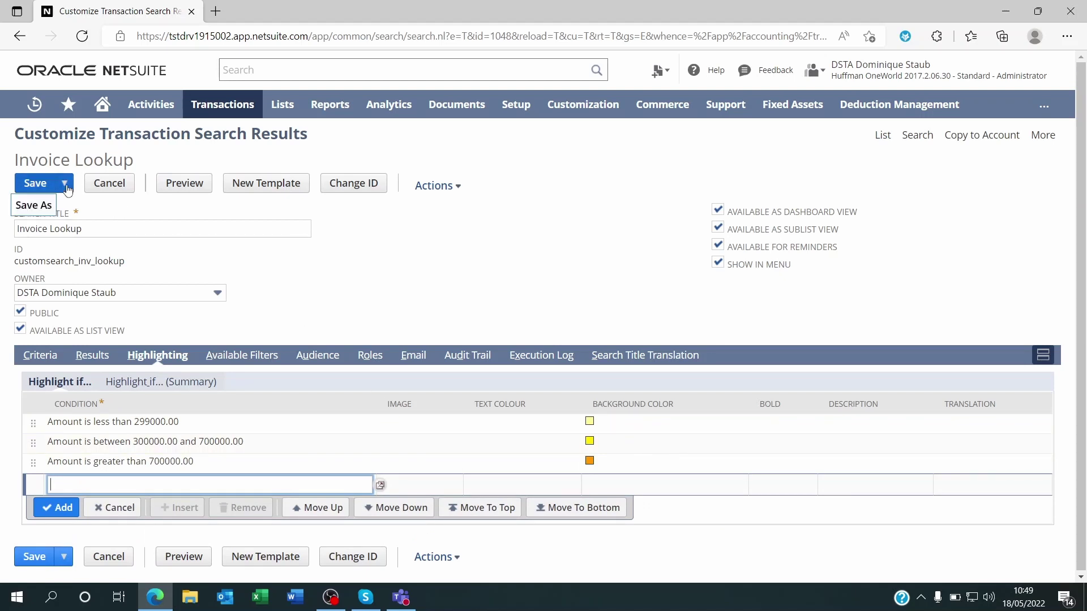
pyautogui.click(36, 188)
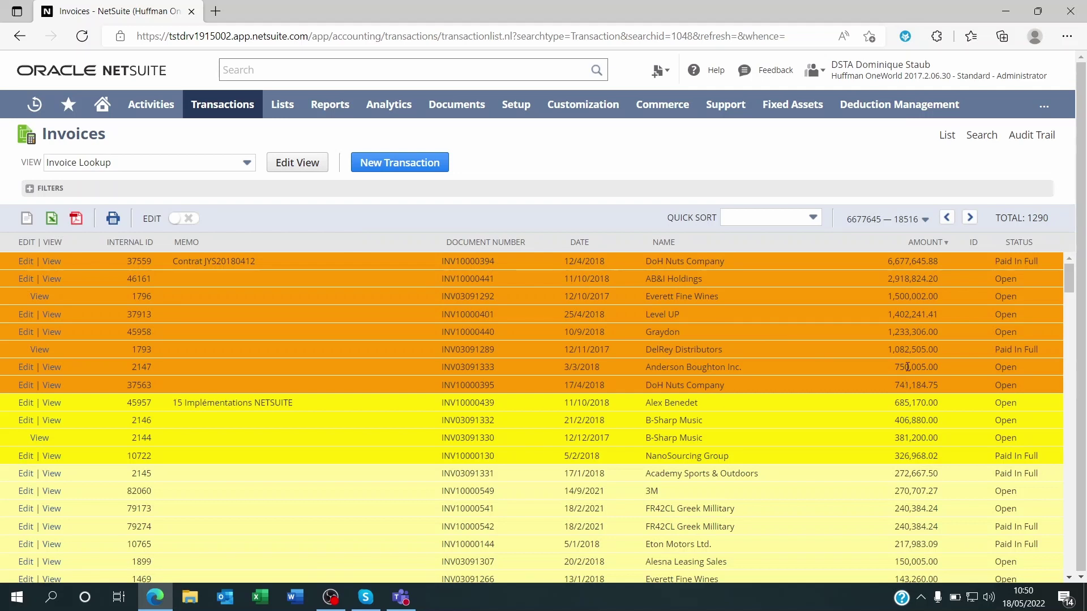
pyautogui.scroll(-20, 911, 451)
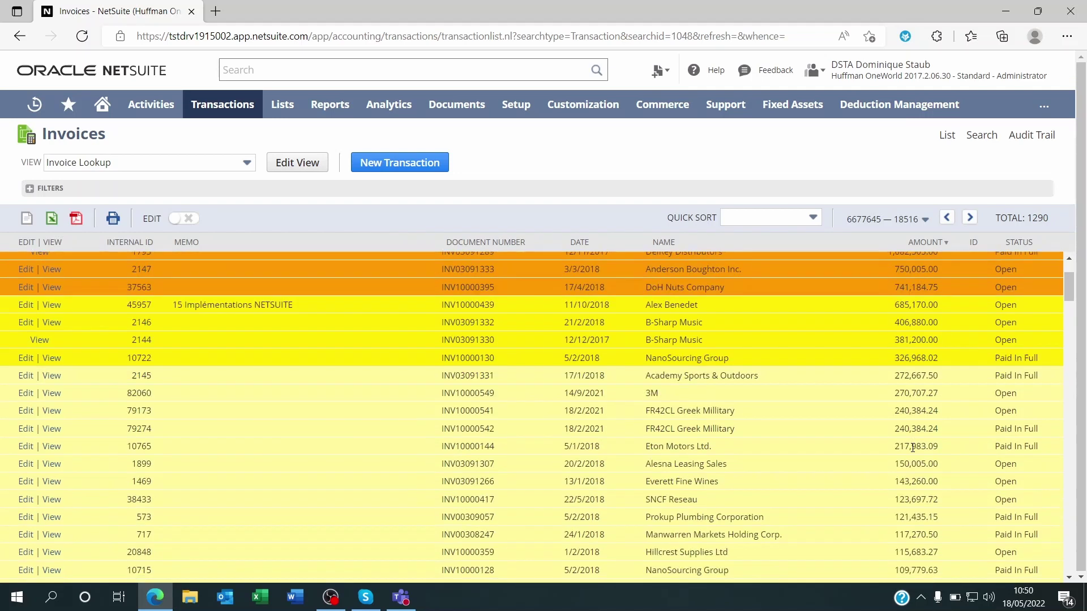
pyautogui.scroll(-6, 913, 448)
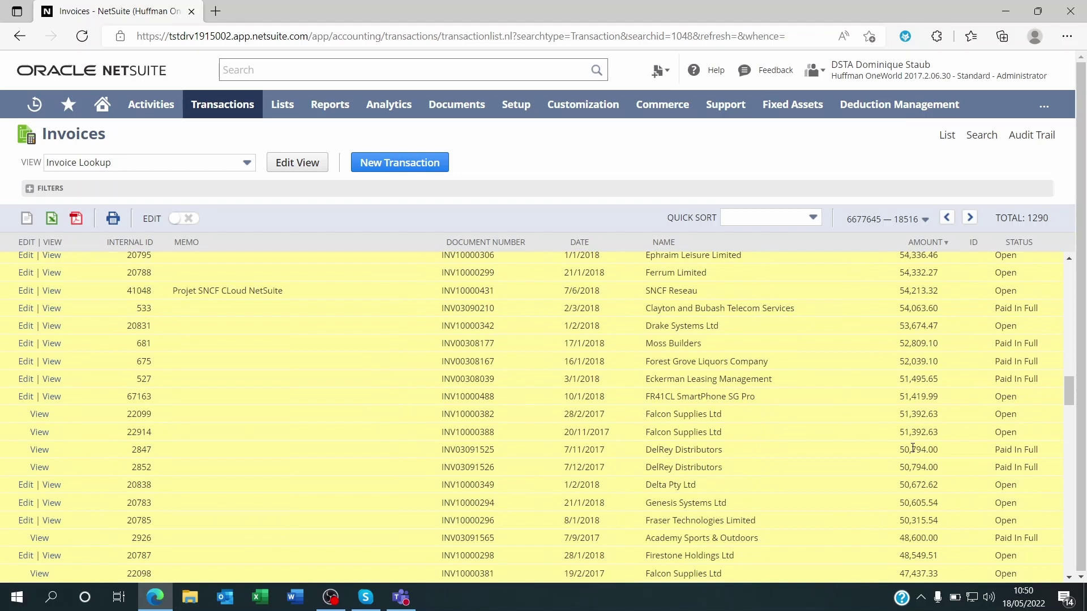
pyautogui.scroll(12, 912, 447)
pyautogui.scroll(20, 913, 447)
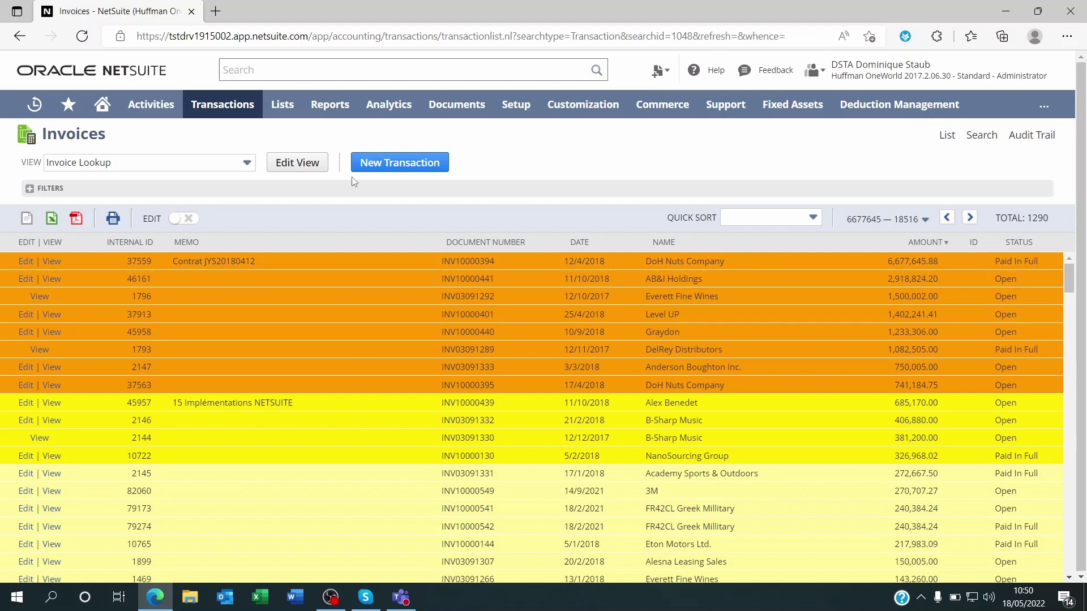
# Reopen Invoice Lookup for editing with all options and go to its highlighting rules
pyautogui.click(308, 169)
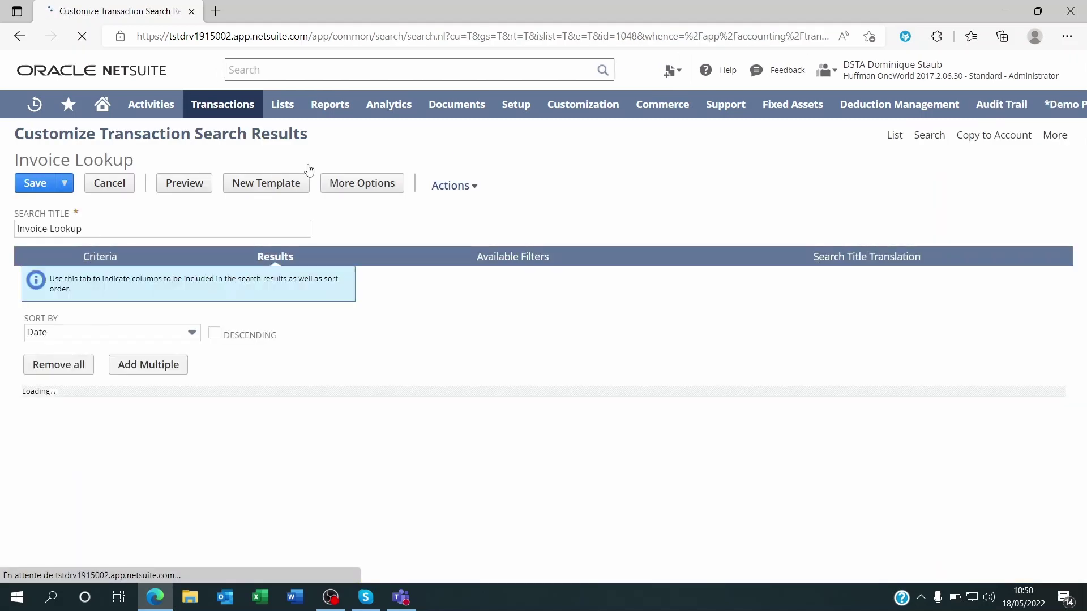
pyautogui.click(376, 186)
pyautogui.press('Return')
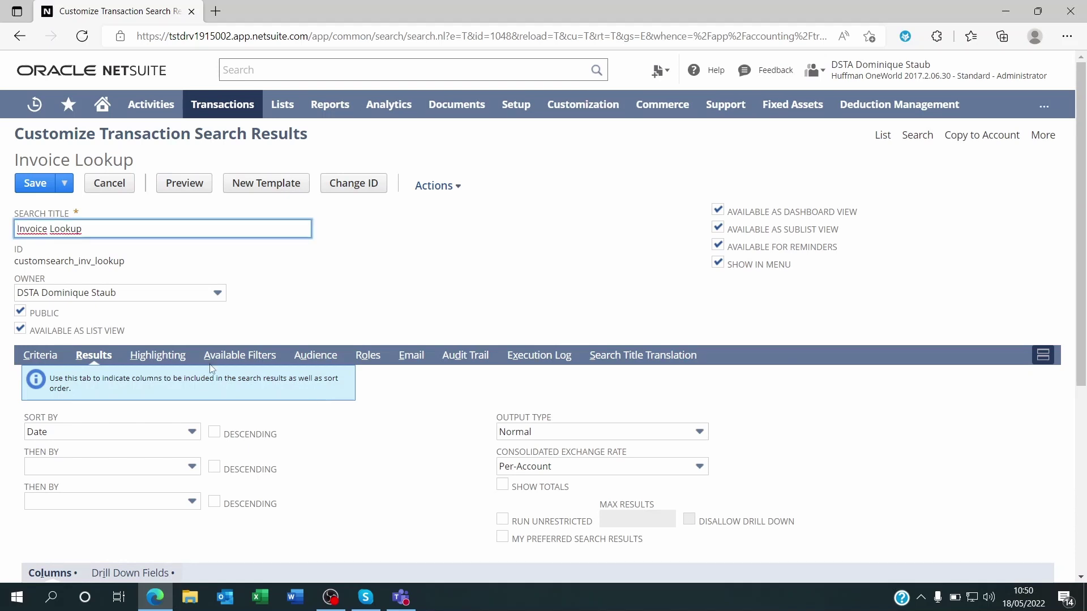
pyautogui.click(157, 355)
# Delete the background colour from each of the three amount highlight rules
pyautogui.click(598, 423)
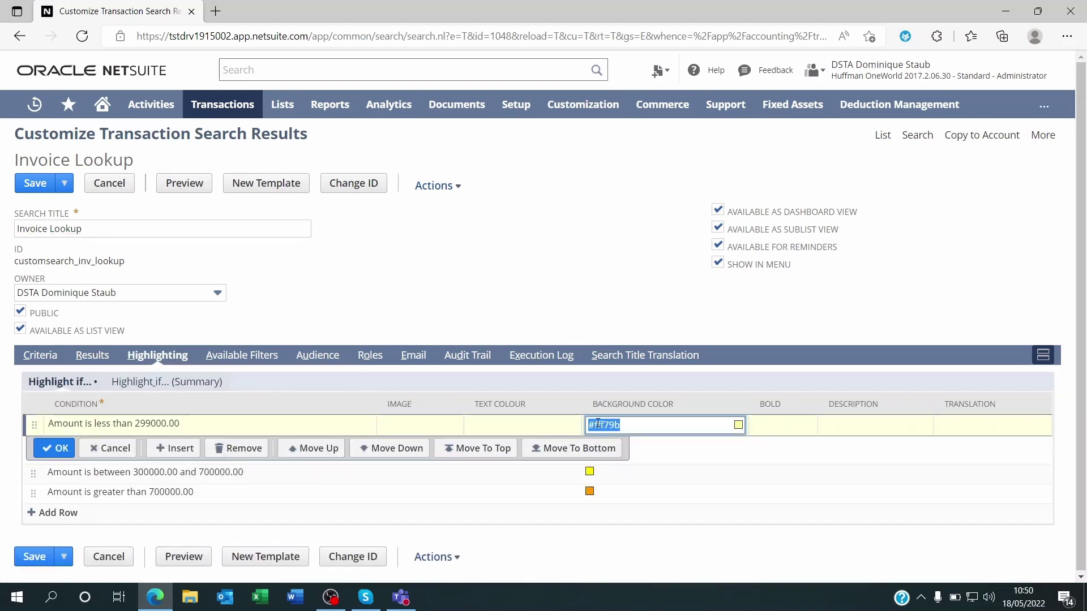
pyautogui.press('BackSpace')
pyautogui.click(603, 475)
pyautogui.press('BackSpace')
pyautogui.click(633, 495)
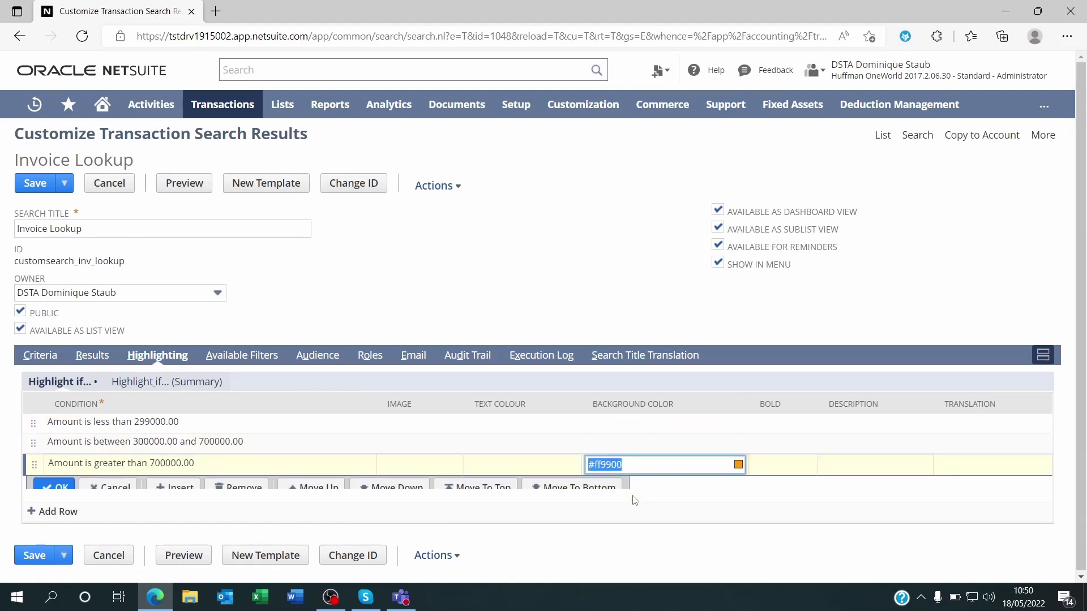
pyautogui.press('BackSpace')
pyautogui.click(54, 487)
pyautogui.click(405, 425)
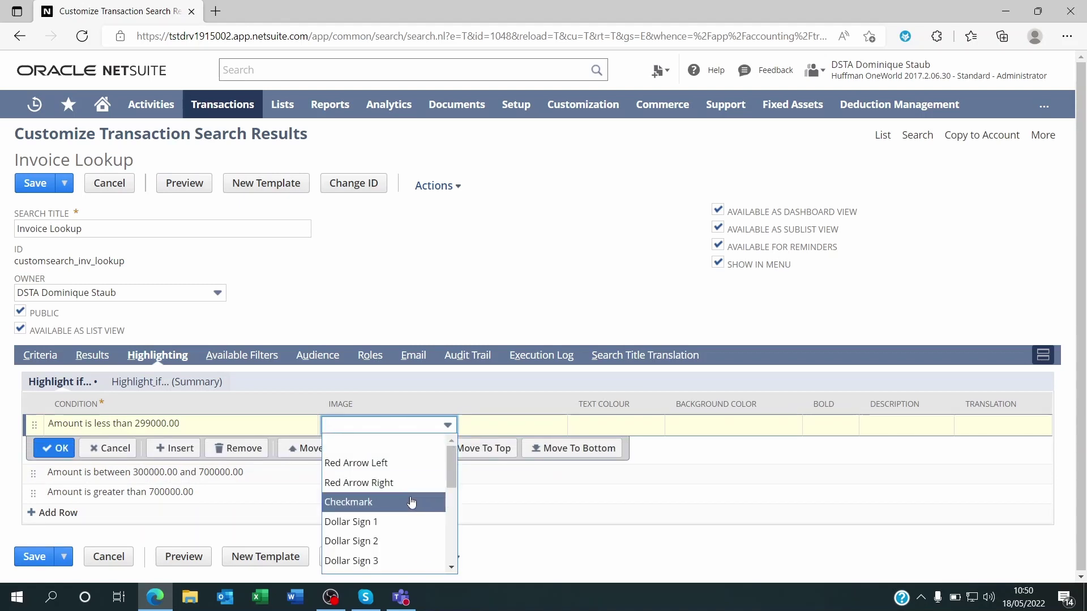
# Set images: Green Flag for under 299,000, Orange Flag for 300,000–700,000, Red Flag for over 700,000
pyautogui.moveTo(451, 480); pyautogui.dragTo(445, 526)
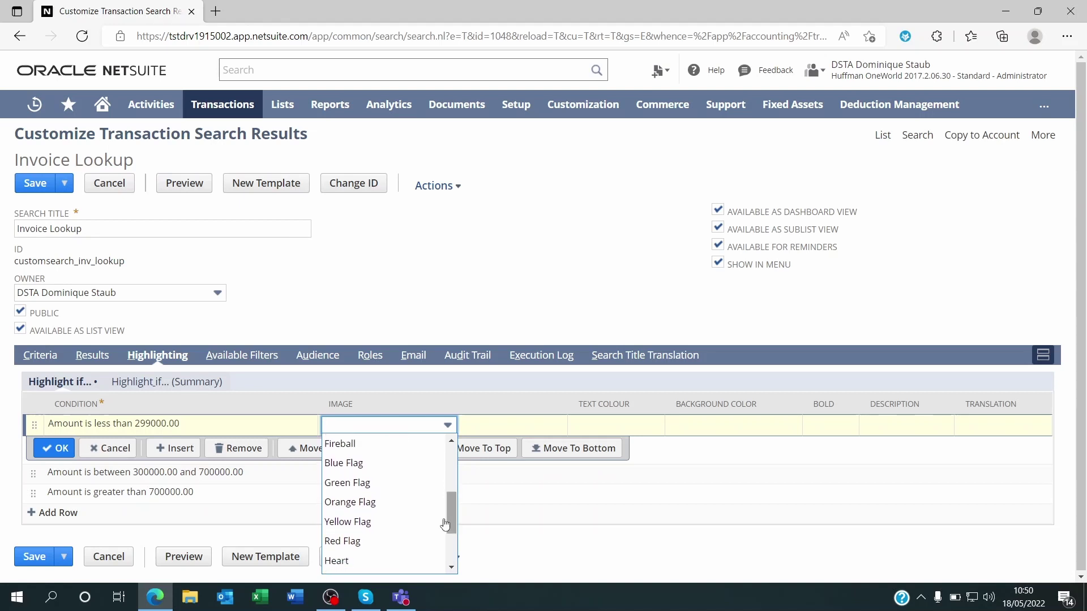
pyautogui.click(362, 482)
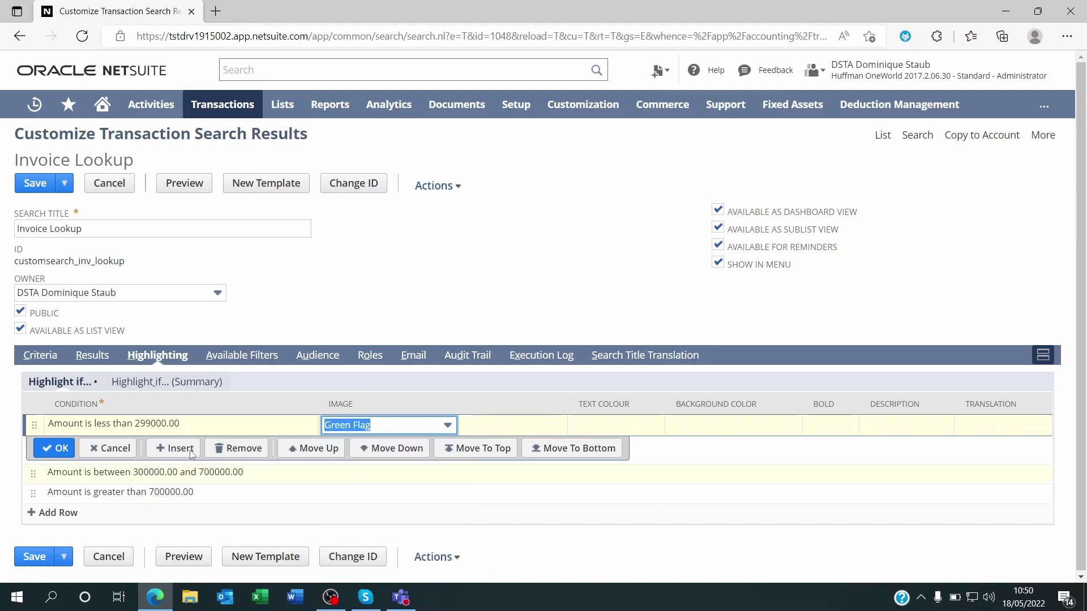
pyautogui.click(47, 449)
pyautogui.click(399, 451)
pyautogui.click(401, 450)
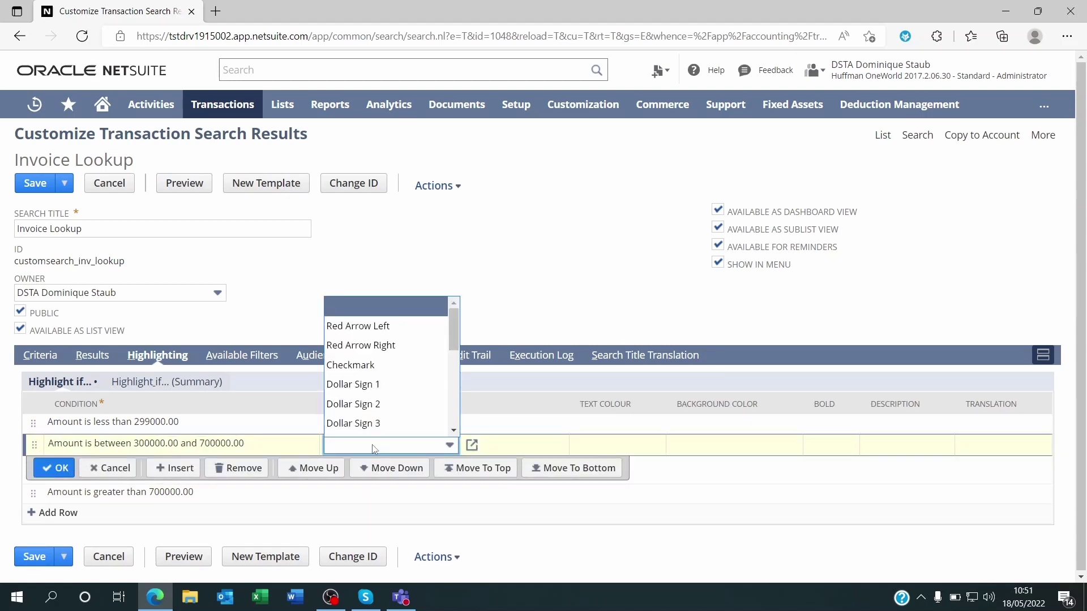
pyautogui.moveTo(453, 334); pyautogui.dragTo(441, 388)
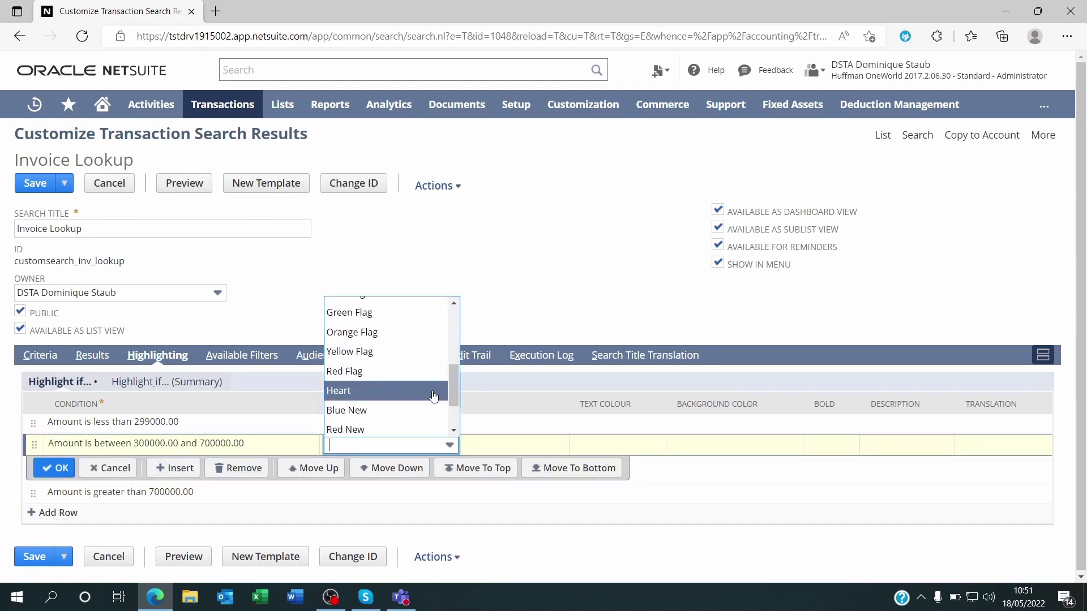
pyautogui.click(374, 335)
pyautogui.click(54, 468)
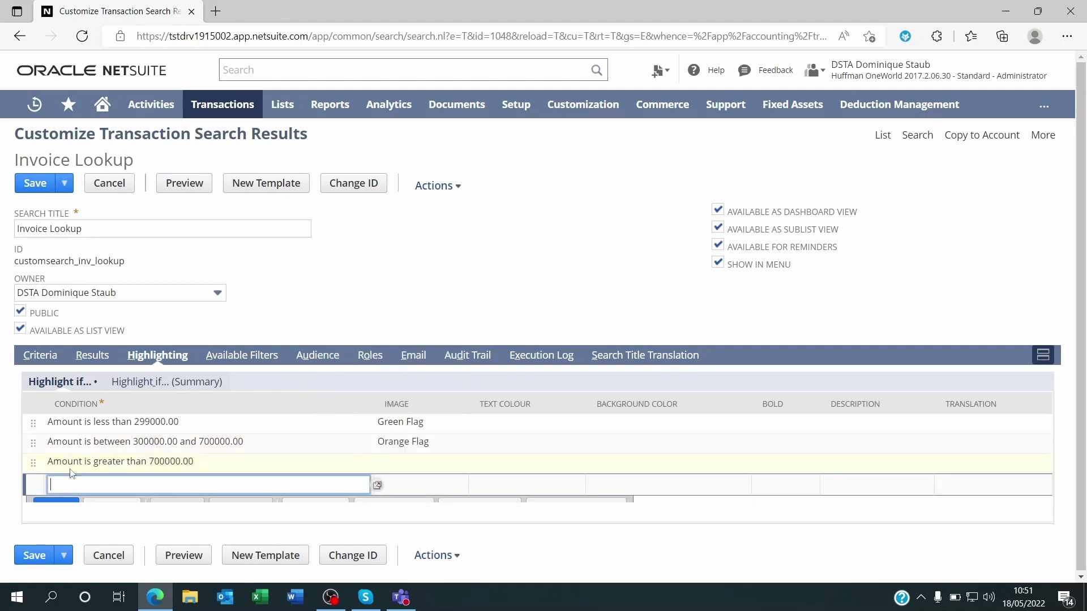
pyautogui.click(394, 465)
pyautogui.click(393, 471)
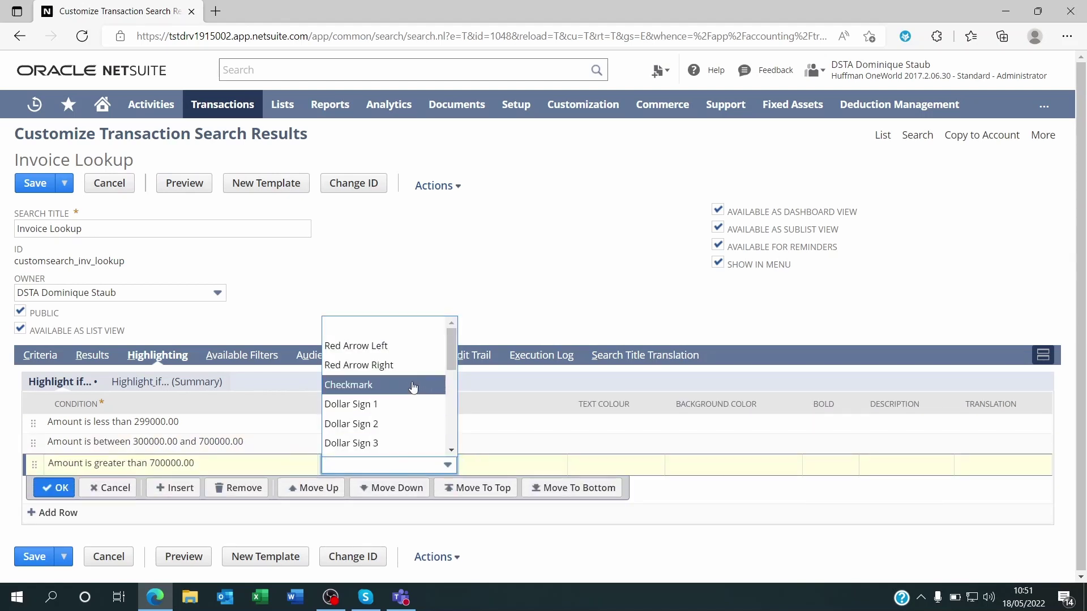
pyautogui.moveTo(453, 355); pyautogui.dragTo(458, 406)
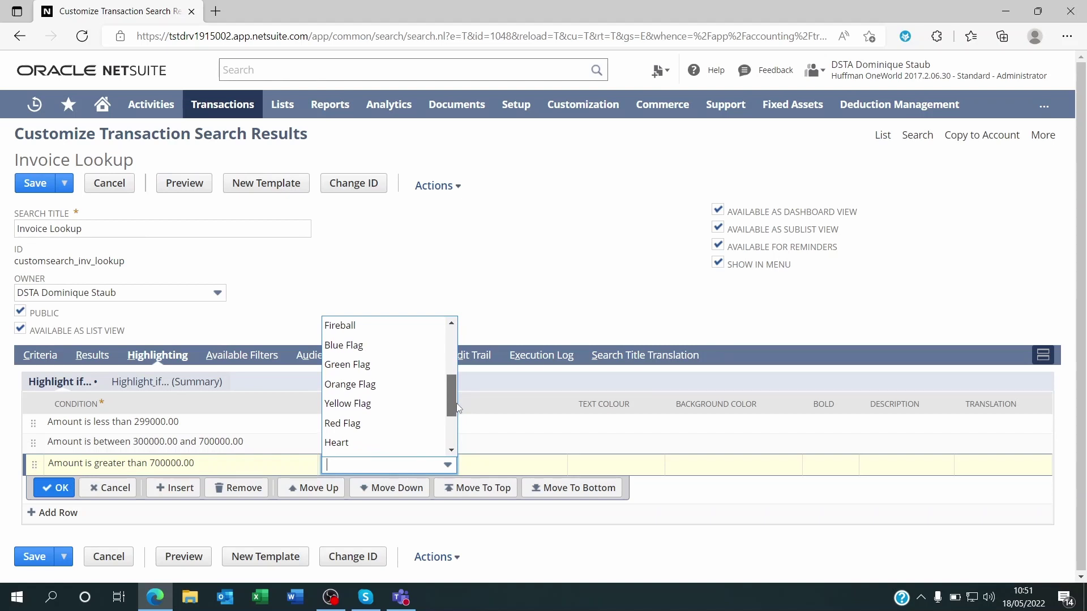
pyautogui.click(345, 425)
pyautogui.click(54, 488)
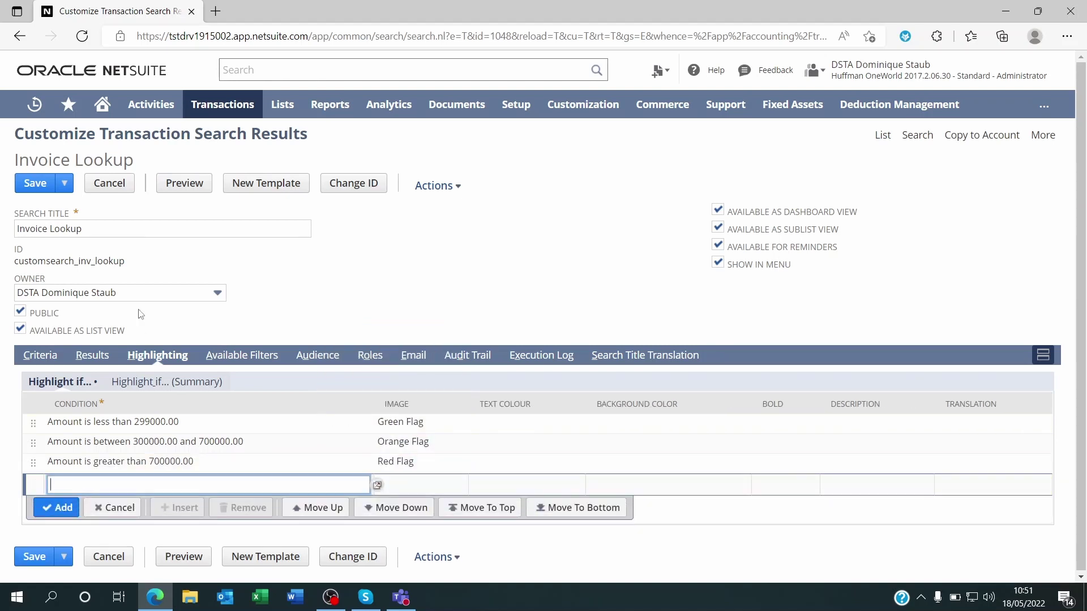
# Save the search, check the flagged invoice list, and return to Edit View
pyautogui.click(32, 185)
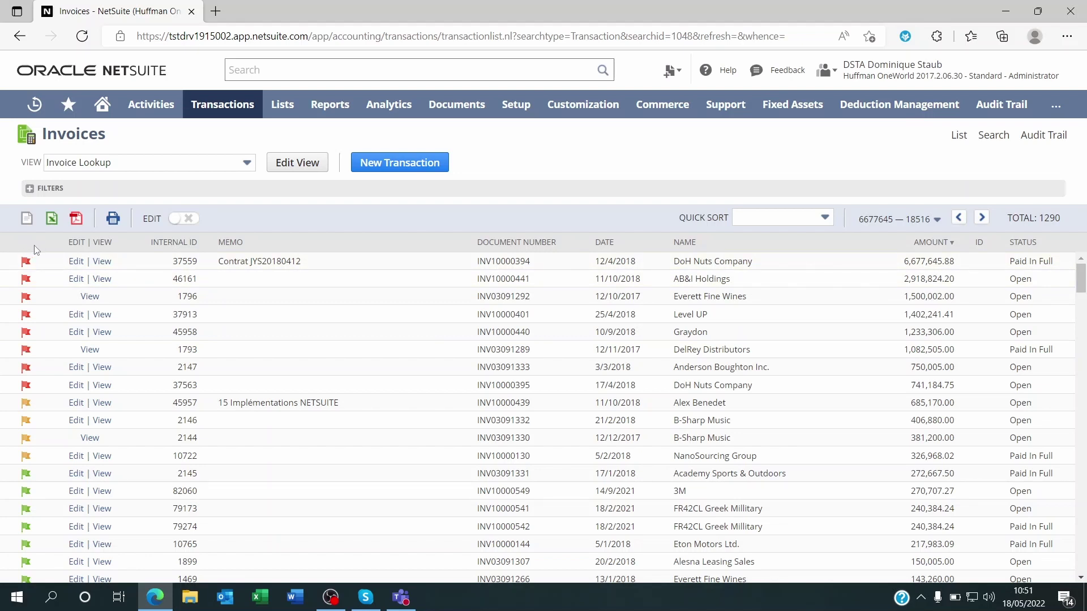
pyautogui.scroll(-6, 50, 352)
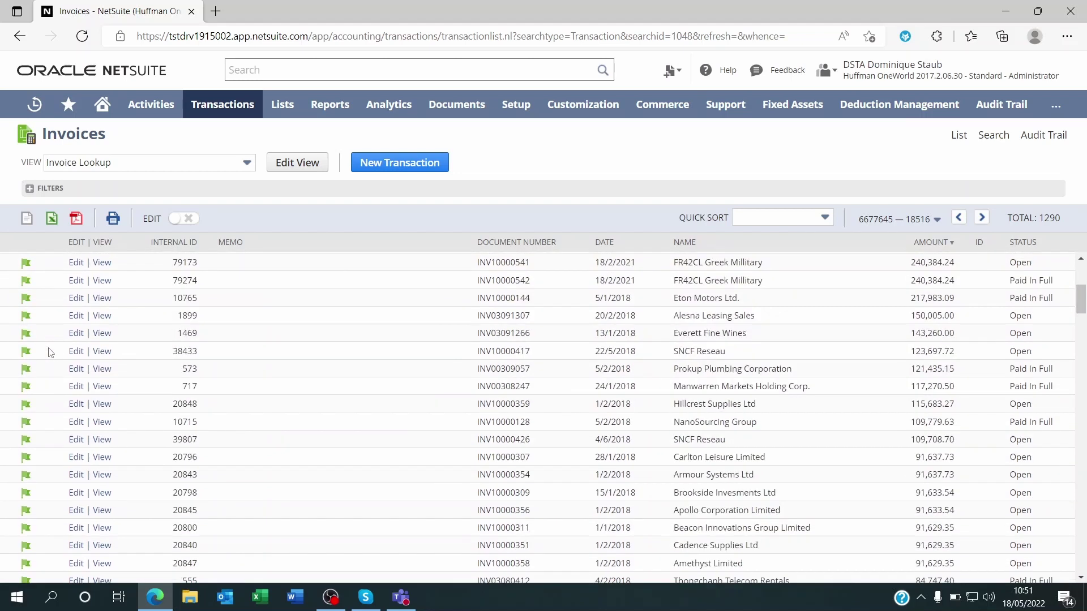
pyautogui.scroll(5, 51, 352)
pyautogui.scroll(2, 51, 351)
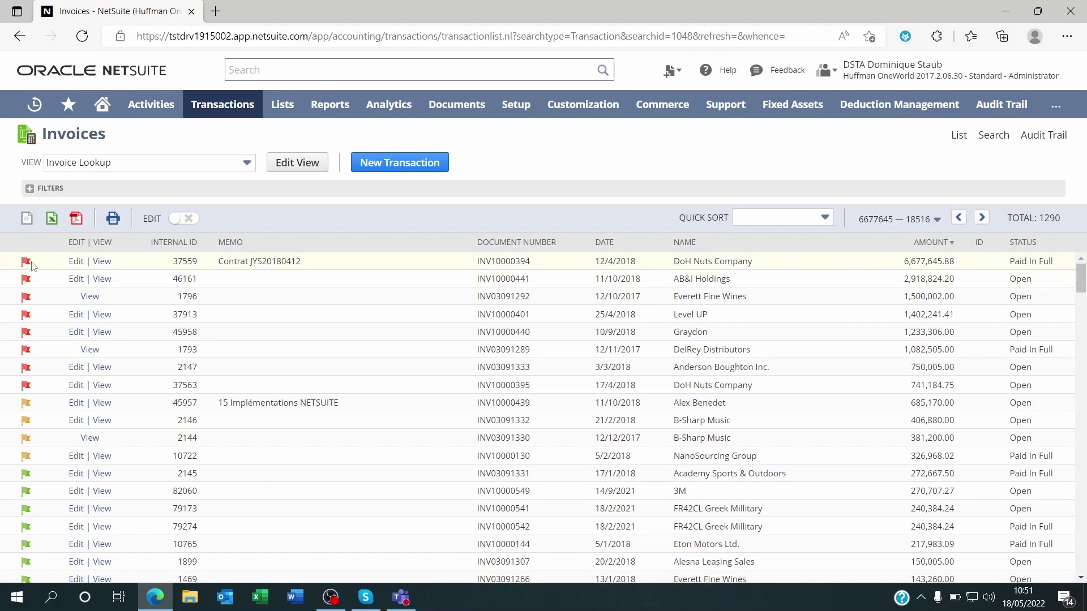
pyautogui.click(294, 163)
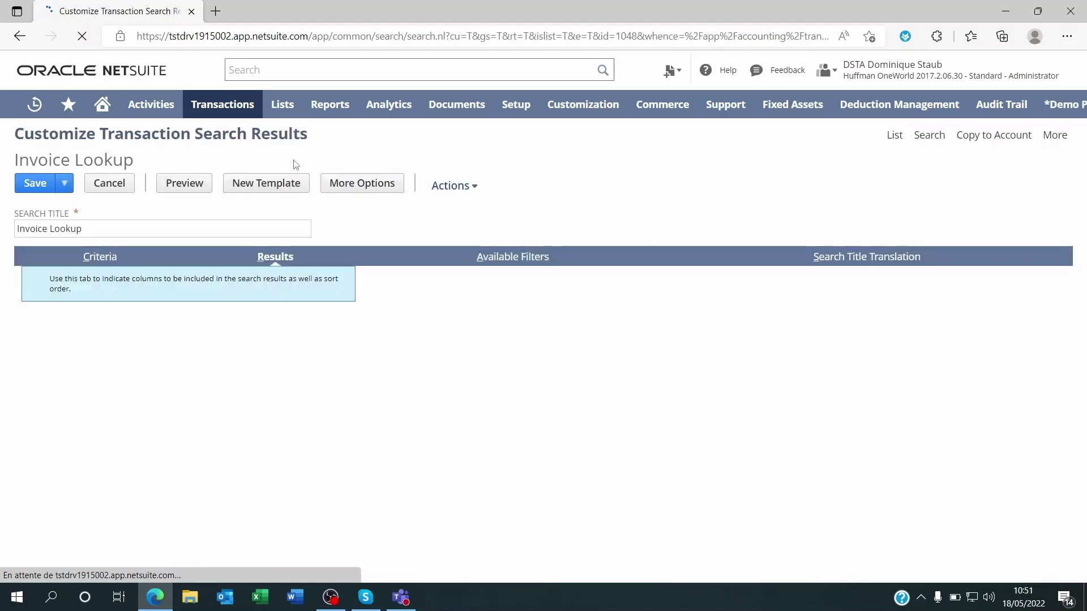
# Turn on Bold for the Amount greater than 700000.00 Red Flag highlighting rule
pyautogui.click(368, 183)
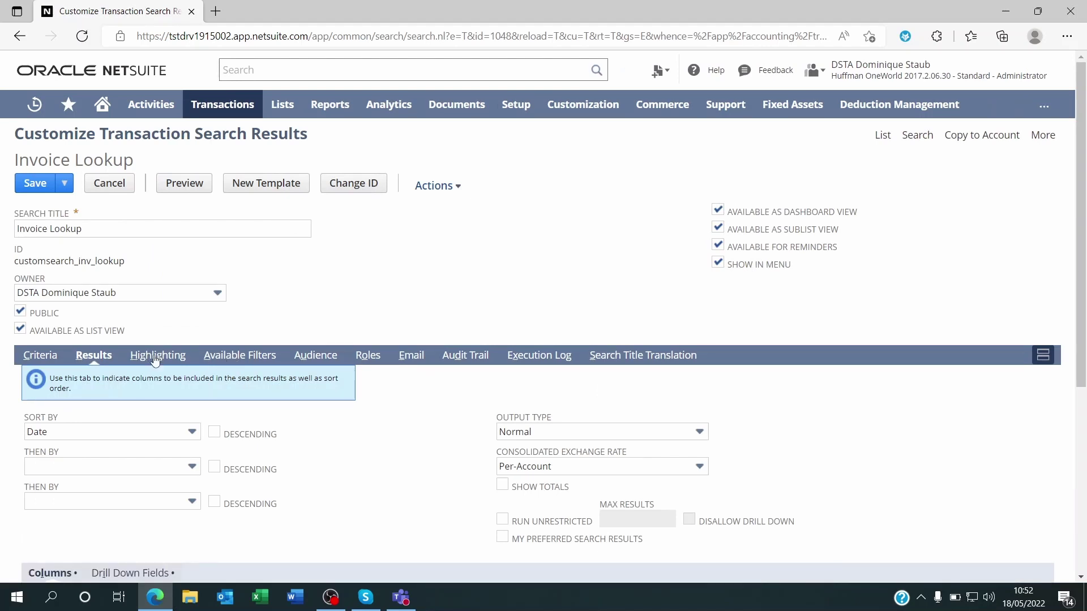
pyautogui.click(155, 357)
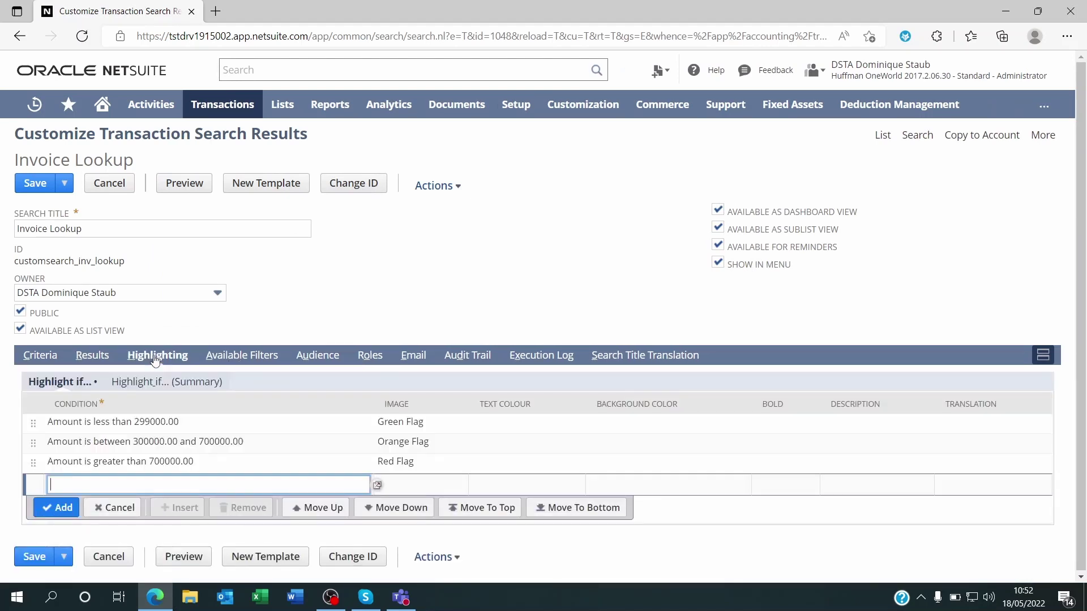
pyautogui.click(782, 429)
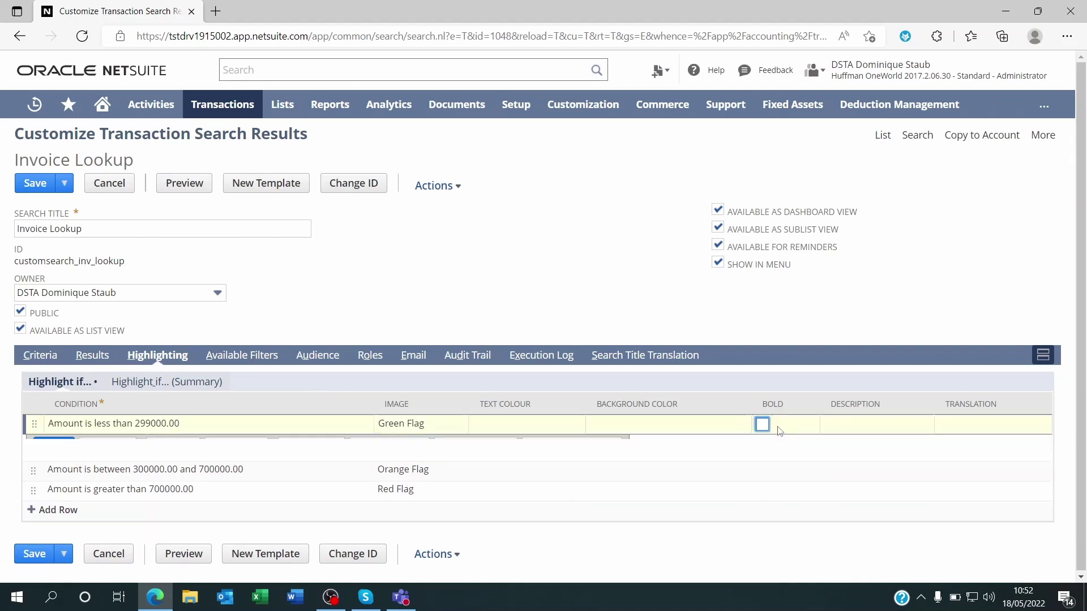
pyautogui.click(762, 498)
pyautogui.click(762, 464)
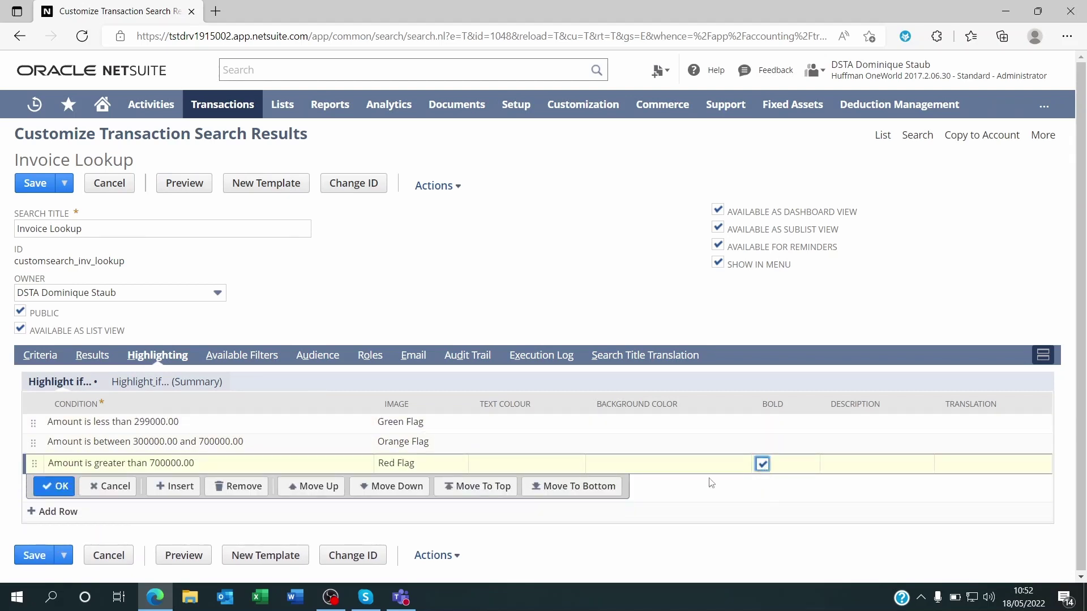
pyautogui.click(71, 484)
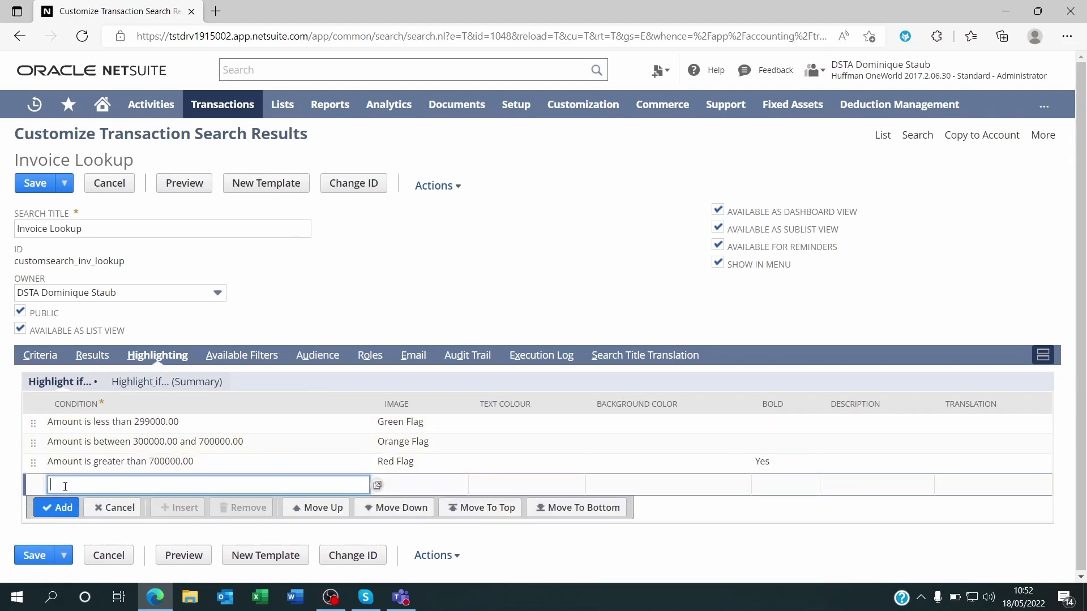
# Save the Invoice Lookup search with the bold over-700000.00 Red Flag rule
pyautogui.click(42, 182)
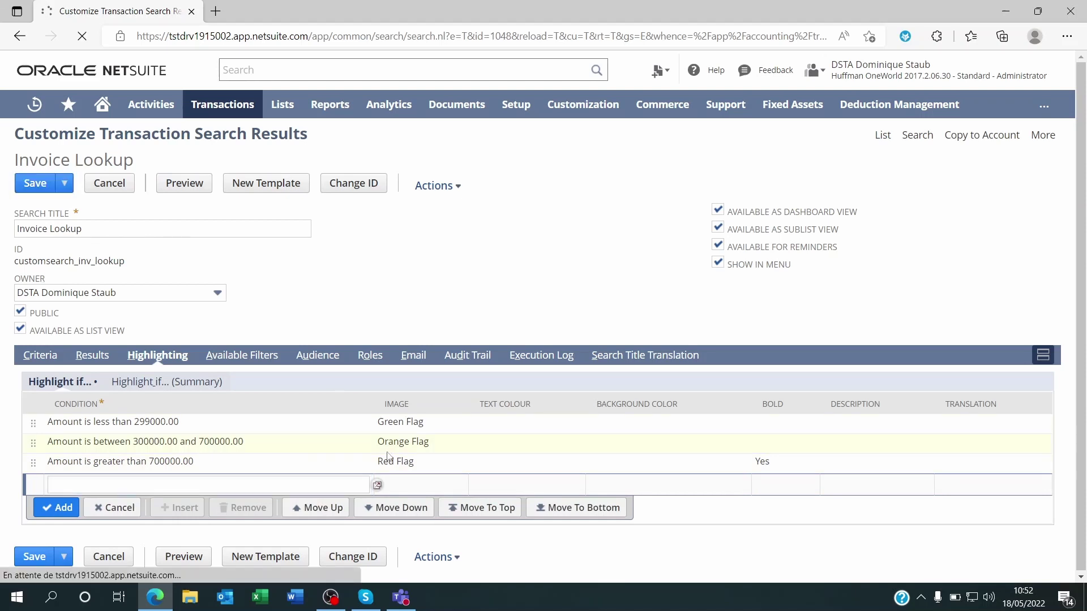